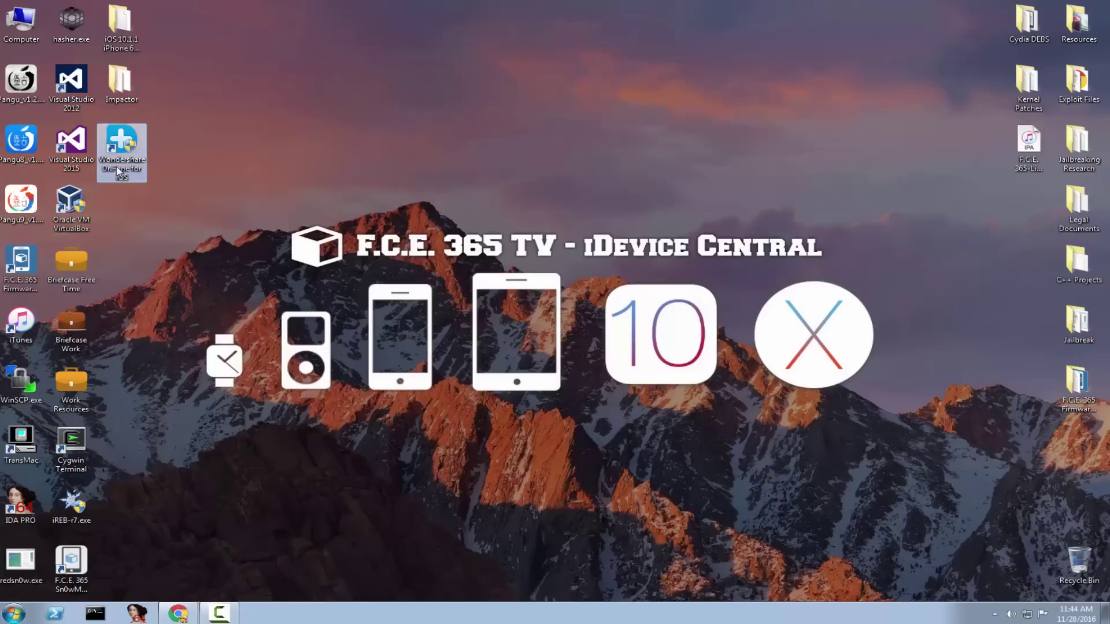
# - Launch Dr.Fone for iOS from its desktop shortcut so the Recover from iOS Device screen appears
pyautogui.doubleClick(122, 141)
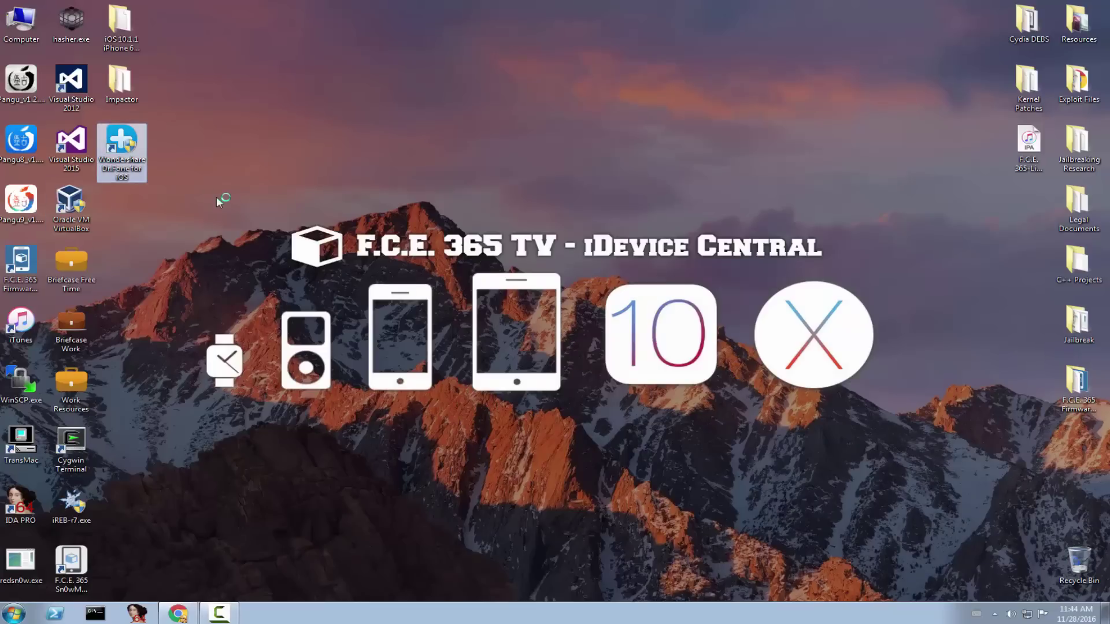
pyautogui.click(594, 328)
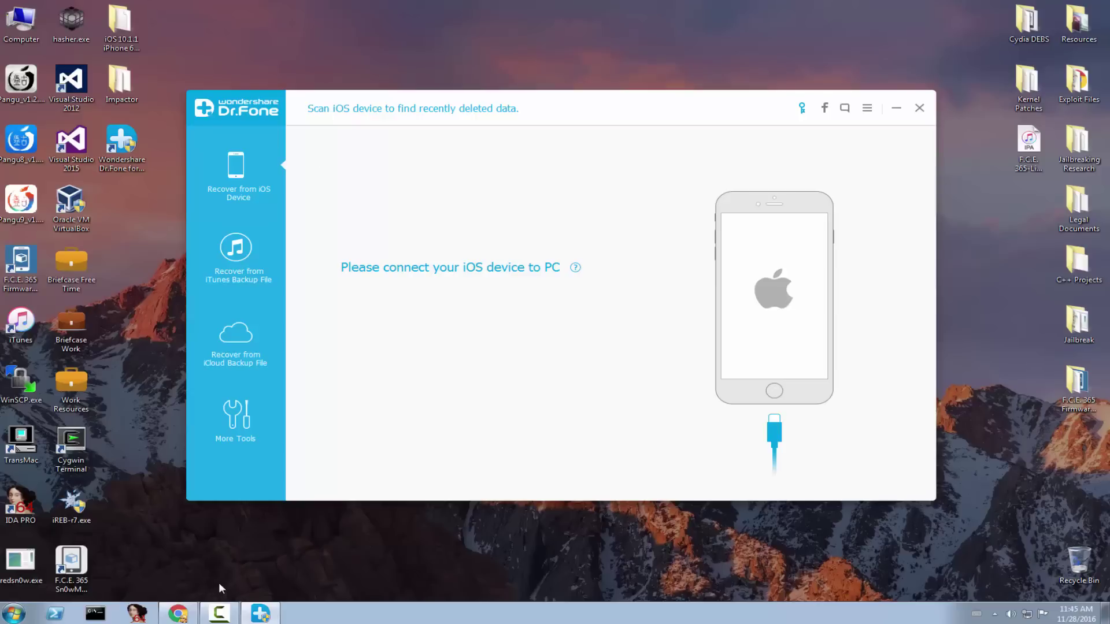
pyautogui.click(178, 613)
# - Check the account's valid licences in My Account, then close the dialog
pyautogui.click(802, 109)
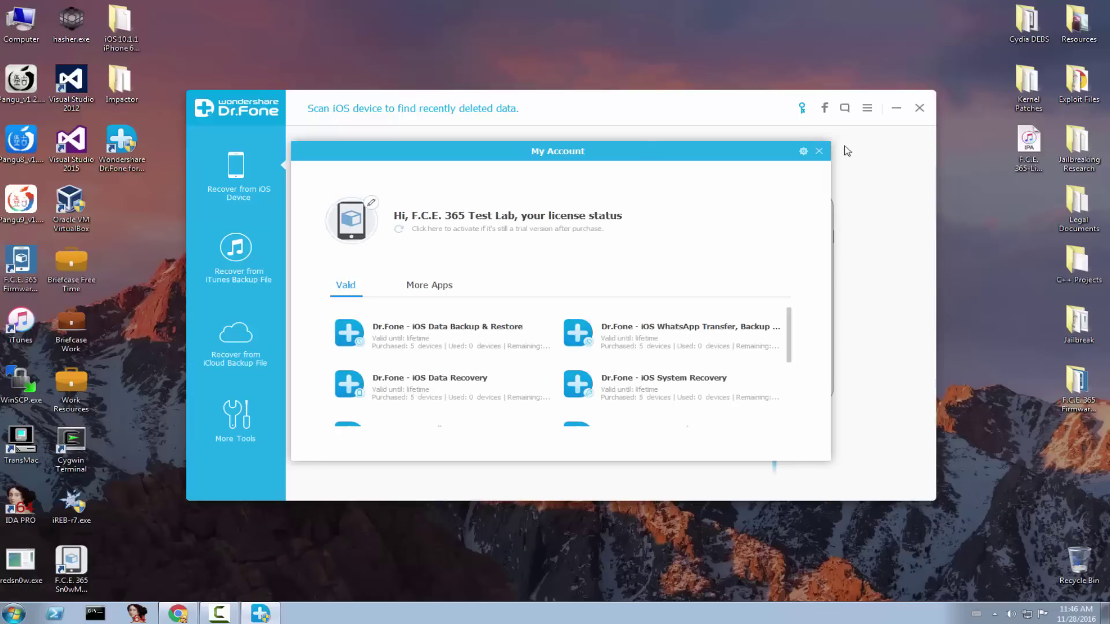
pyautogui.click(823, 152)
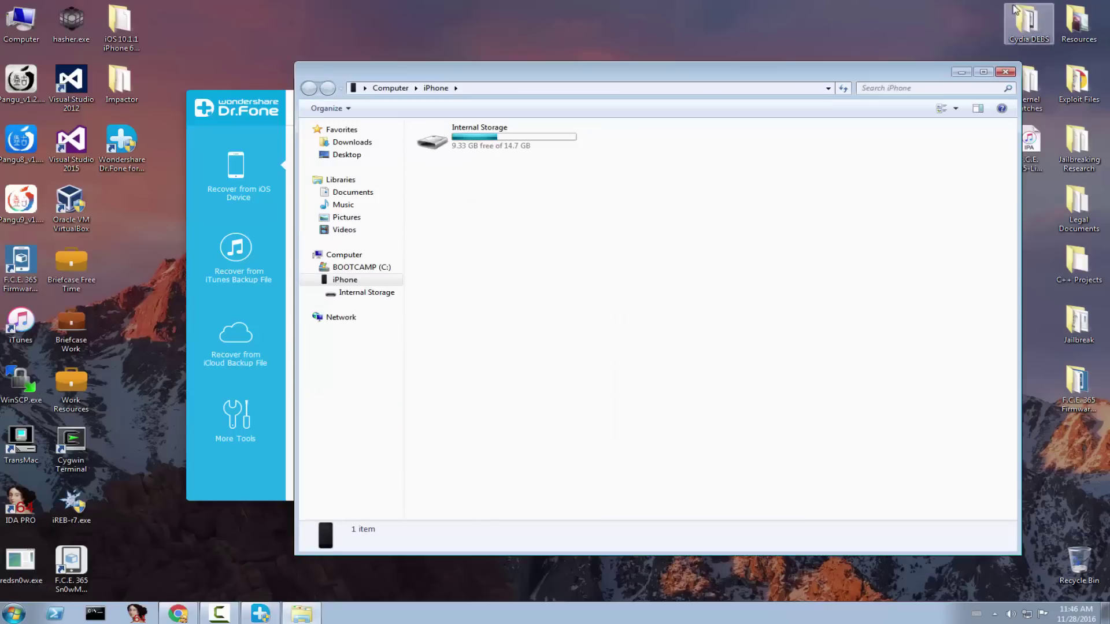
# - Close the iPhone storage window and start scanning the iPhone 5s for all data types
pyautogui.click(1005, 72)
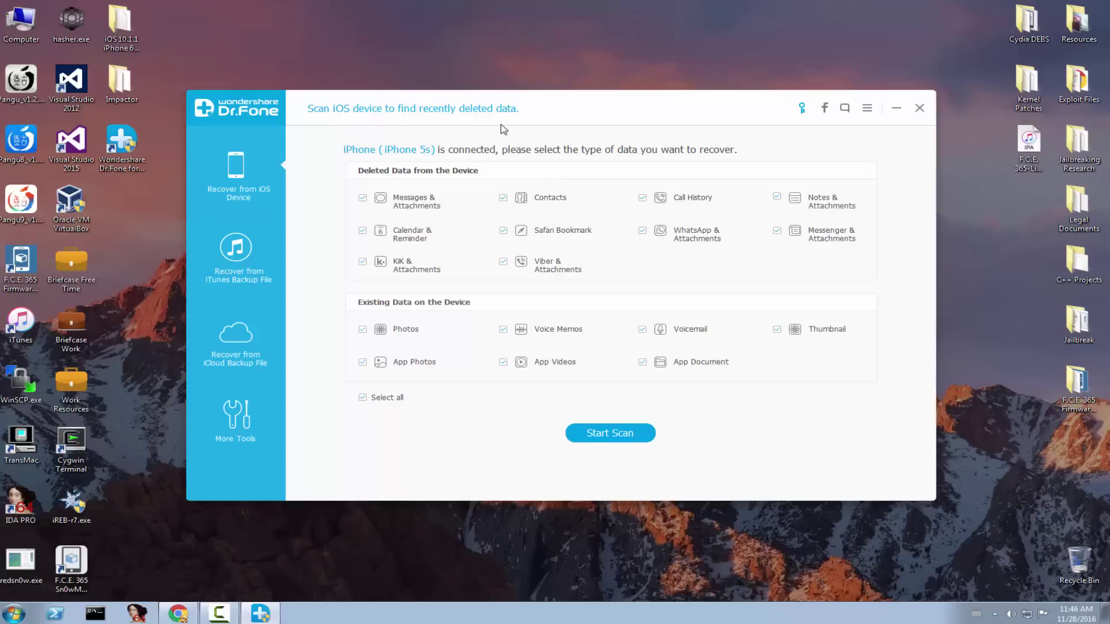
pyautogui.click(620, 434)
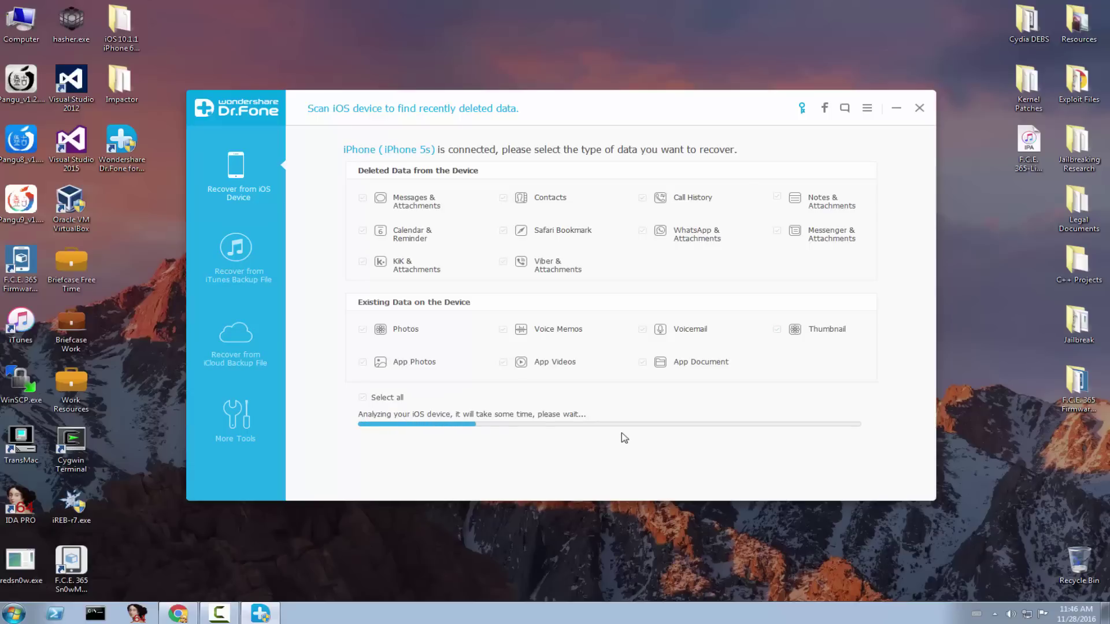
pyautogui.click(177, 614)
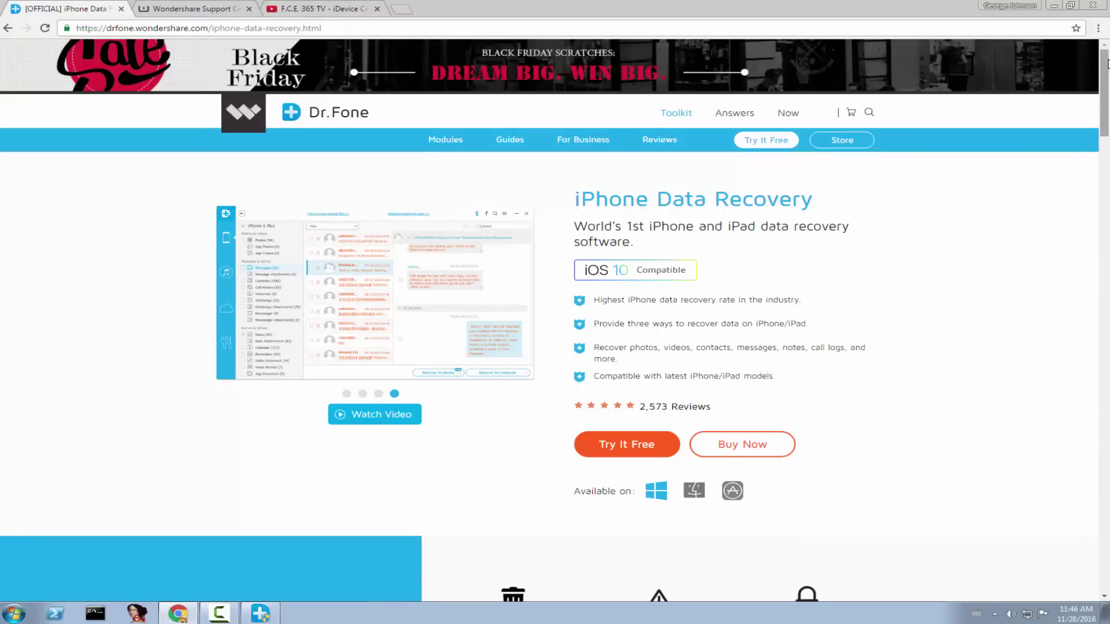
pyautogui.moveTo(1107, 62); pyautogui.dragTo(1106, 134)
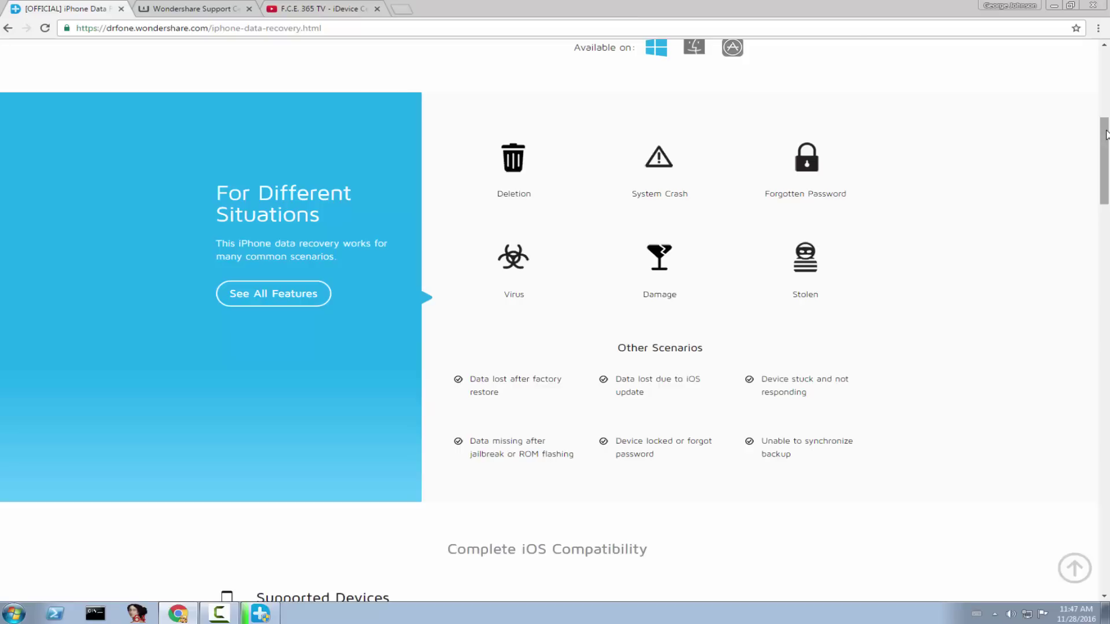
pyautogui.moveTo(1106, 135); pyautogui.dragTo(1098, 193)
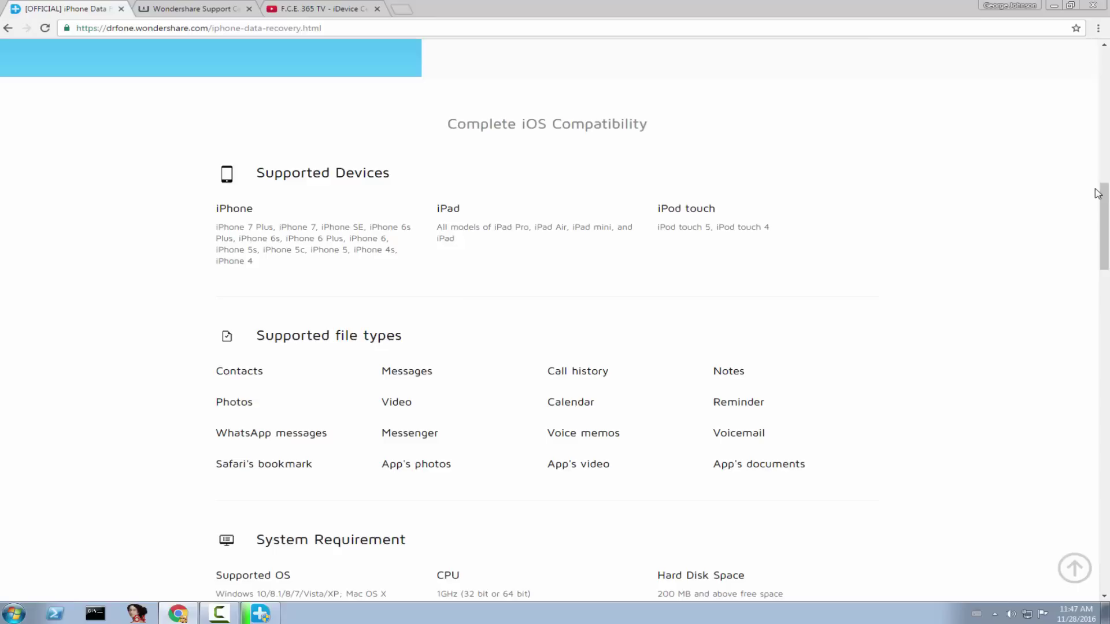
# - Scroll the Dr.Fone product page down to its System Requirement section
pyautogui.moveTo(1097, 213); pyautogui.dragTo(1102, 243)
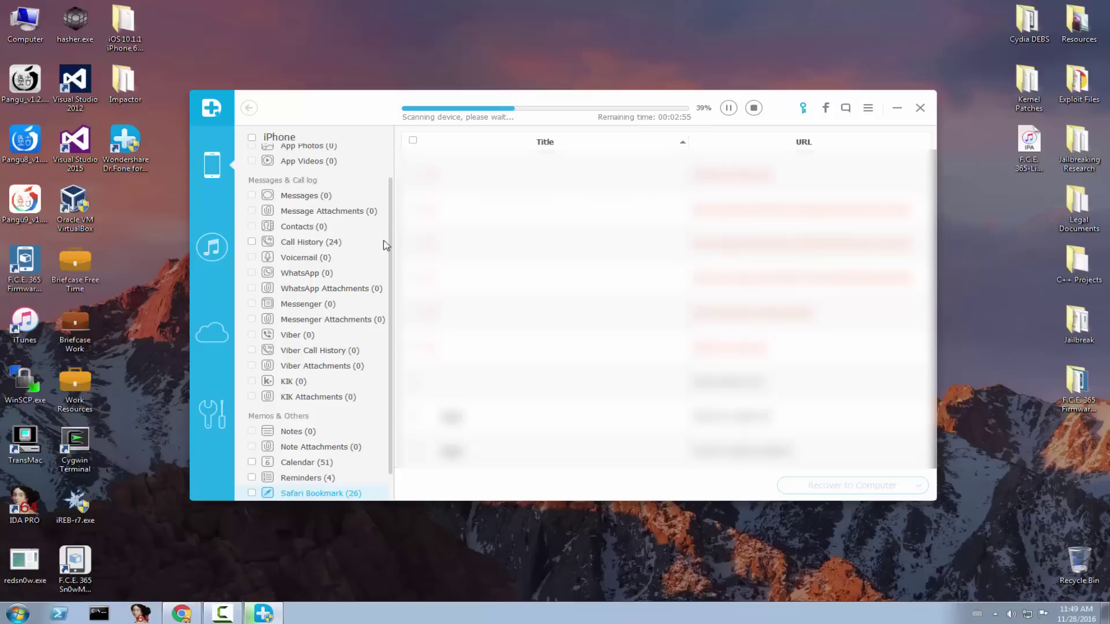
# - Scroll the category list as the scan completes, adding Notes (5), Note Attachments (8) and App Document (2)
pyautogui.scroll(2, 389, 243)
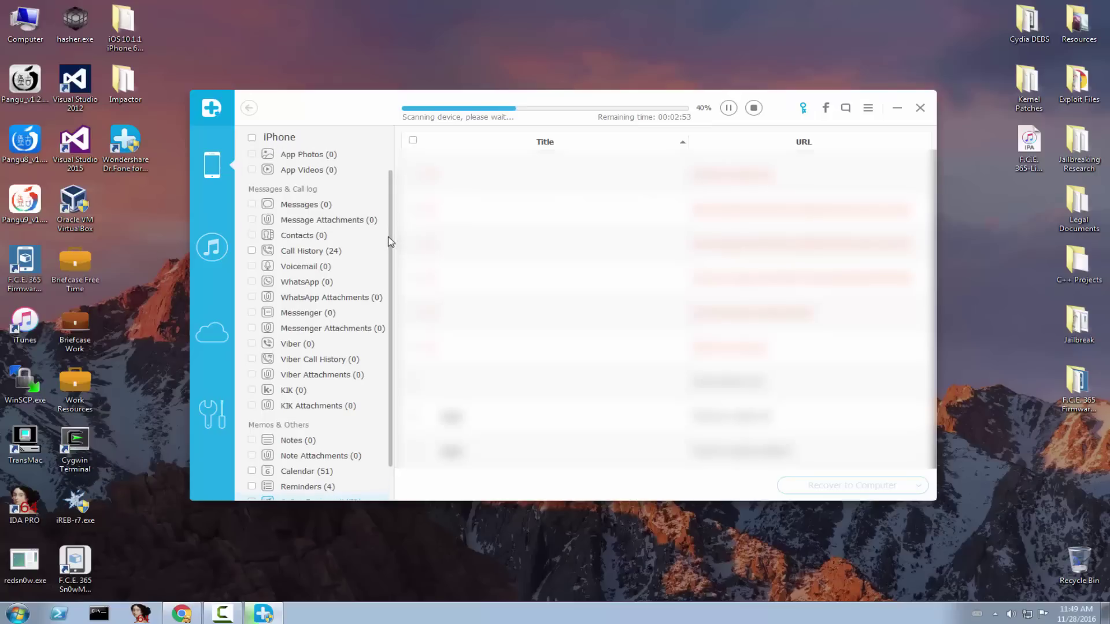
pyautogui.scroll(-2, 323, 289)
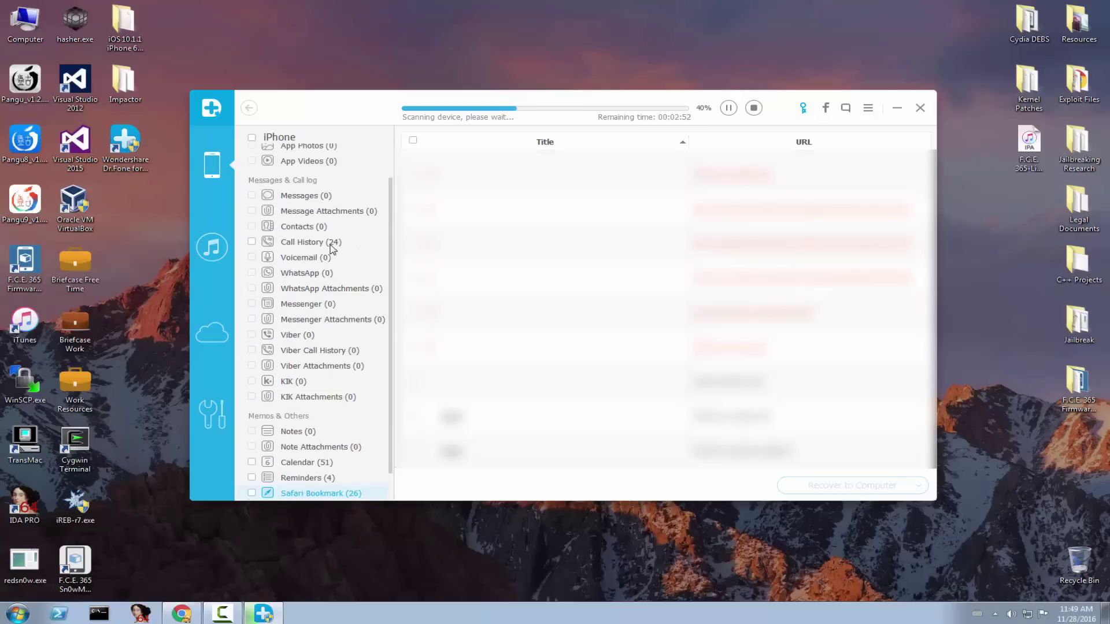
pyautogui.scroll(2, 389, 228)
pyautogui.scroll(-4, 318, 321)
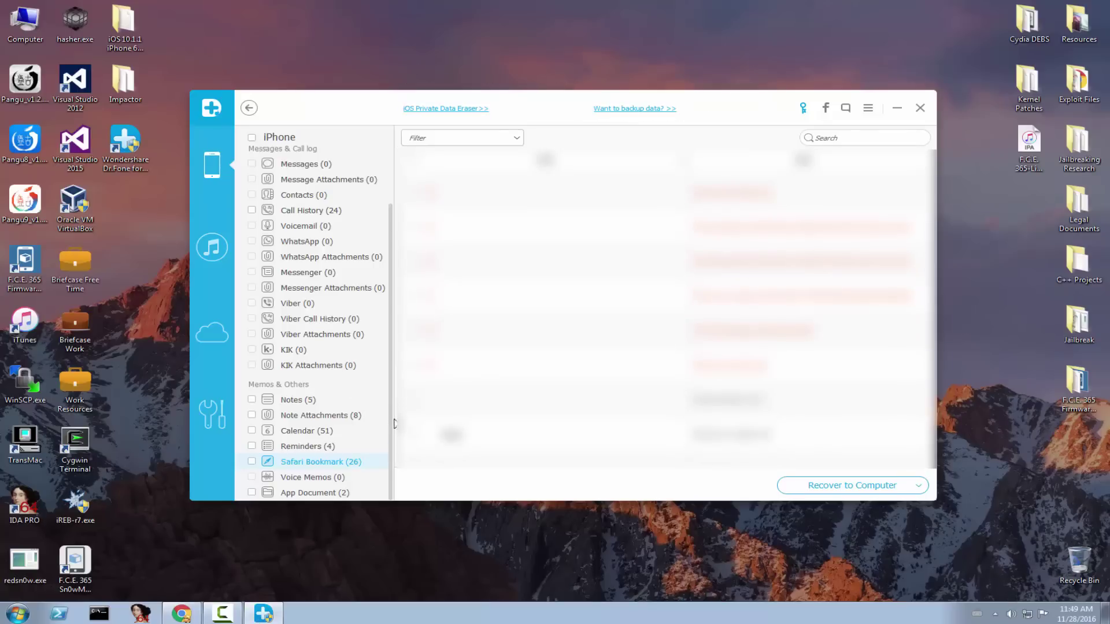
pyautogui.click(288, 495)
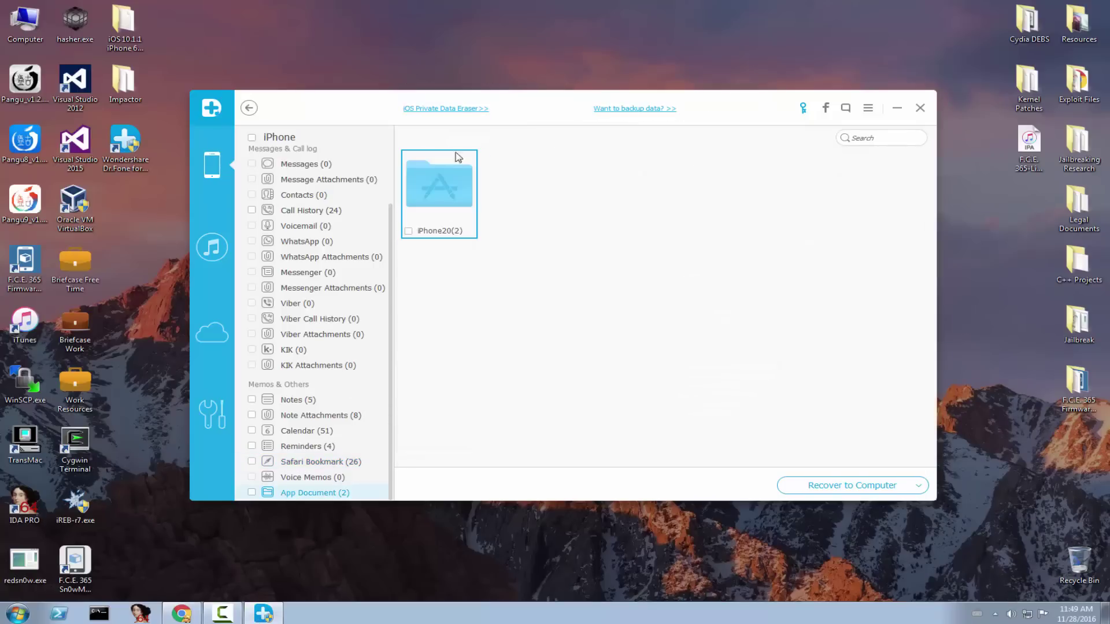
pyautogui.doubleClick(440, 178)
pyautogui.scroll(3, 391, 256)
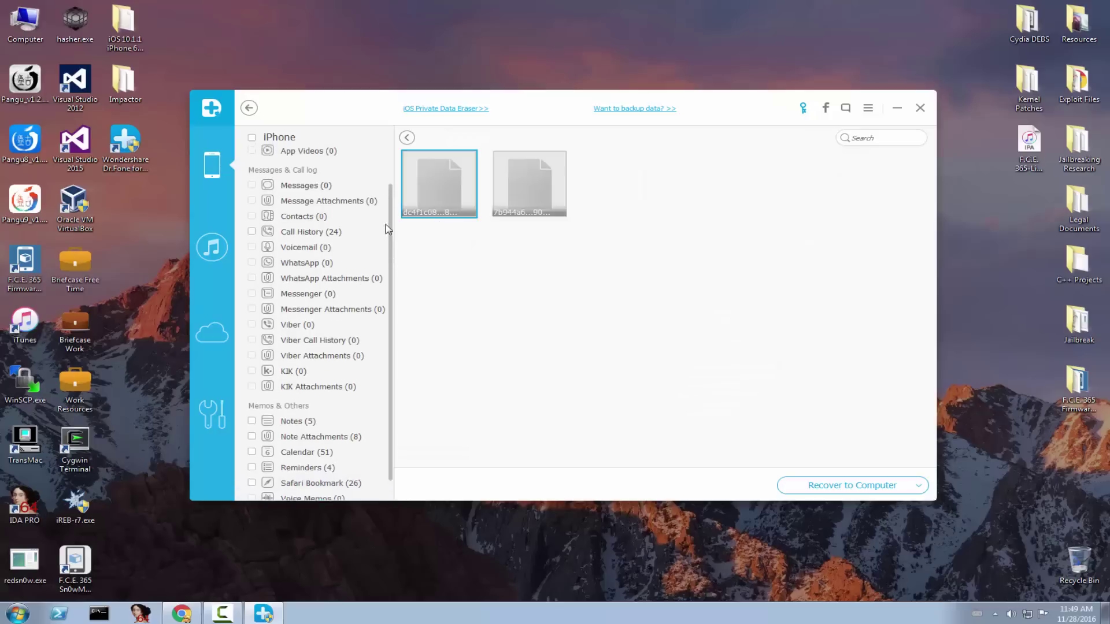
pyautogui.click(325, 192)
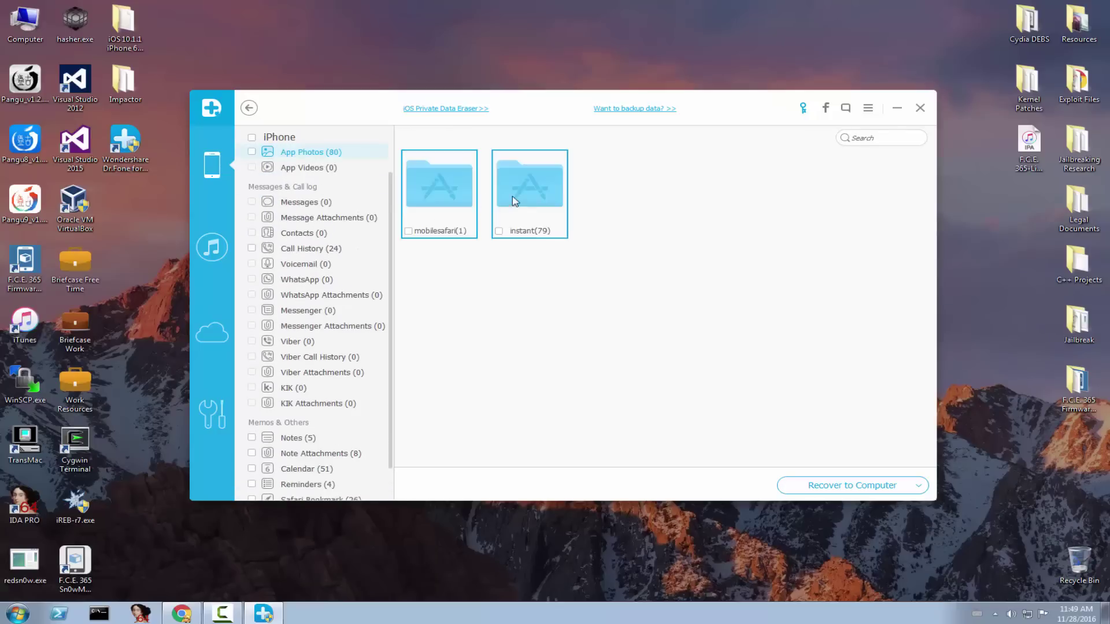
pyautogui.doubleClick(466, 186)
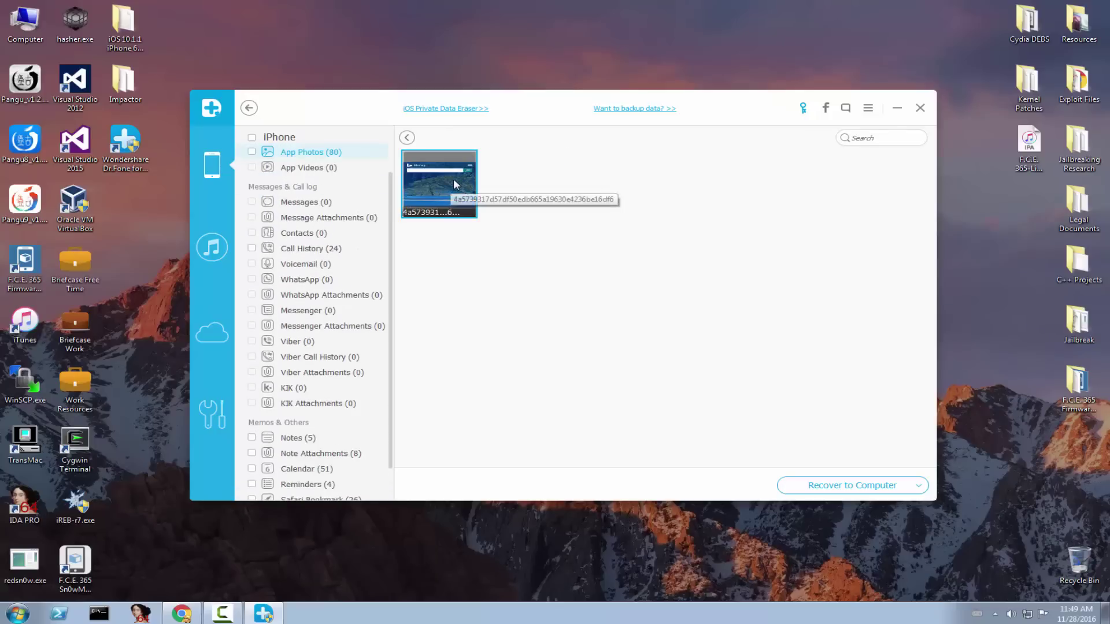
pyautogui.click(452, 180)
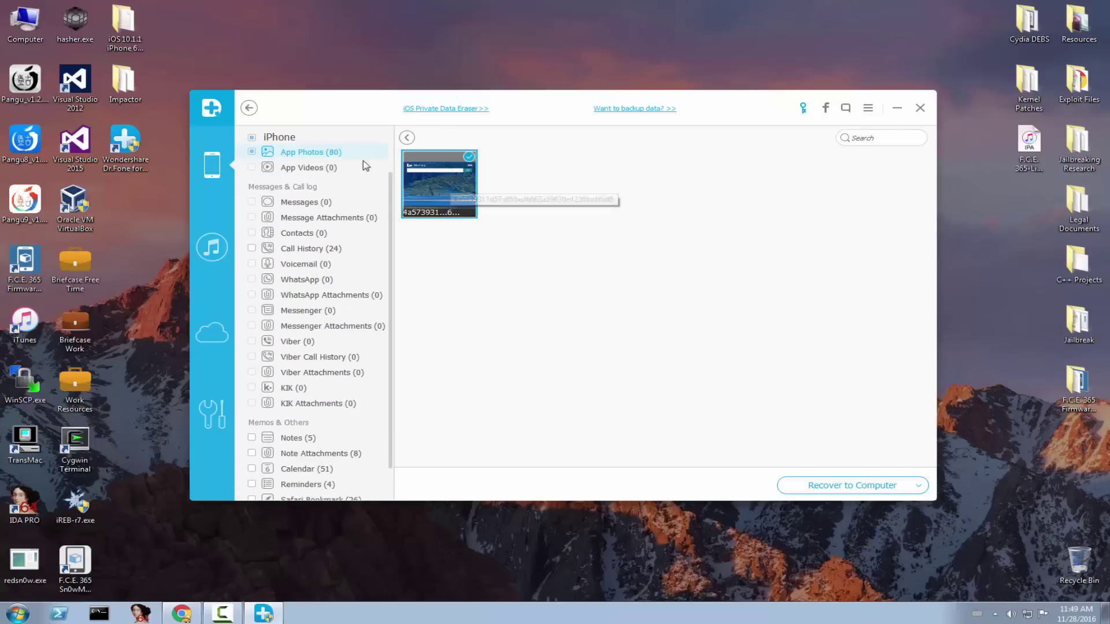
# - Leave the scan results and show the Recover from iTunes Backup File screen with its empty backup list
pyautogui.click(207, 413)
pyautogui.click(250, 400)
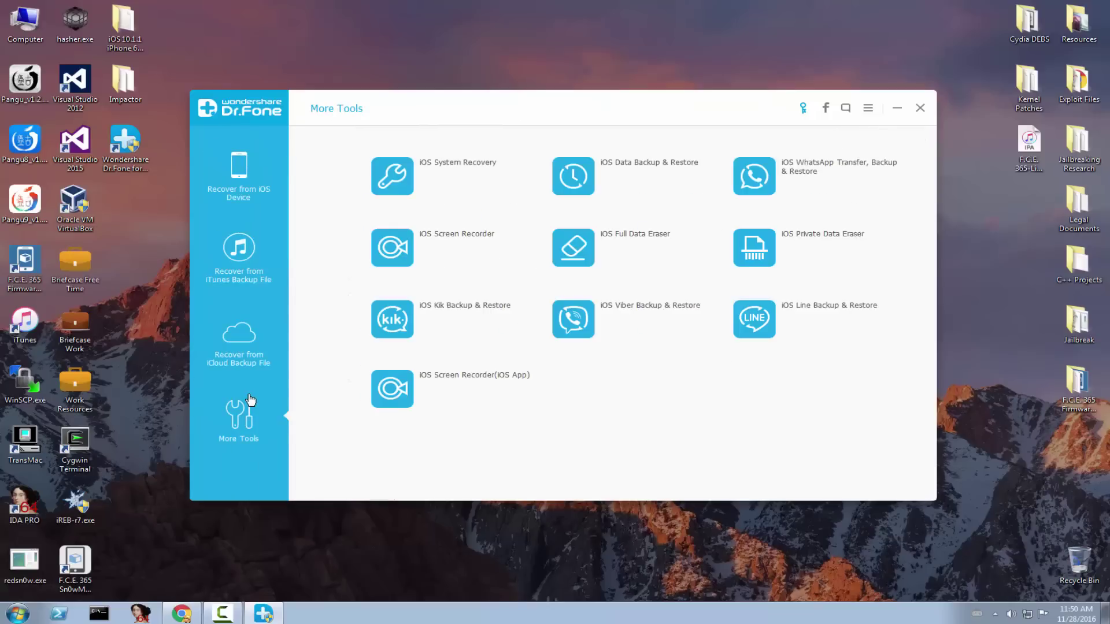
pyautogui.click(242, 249)
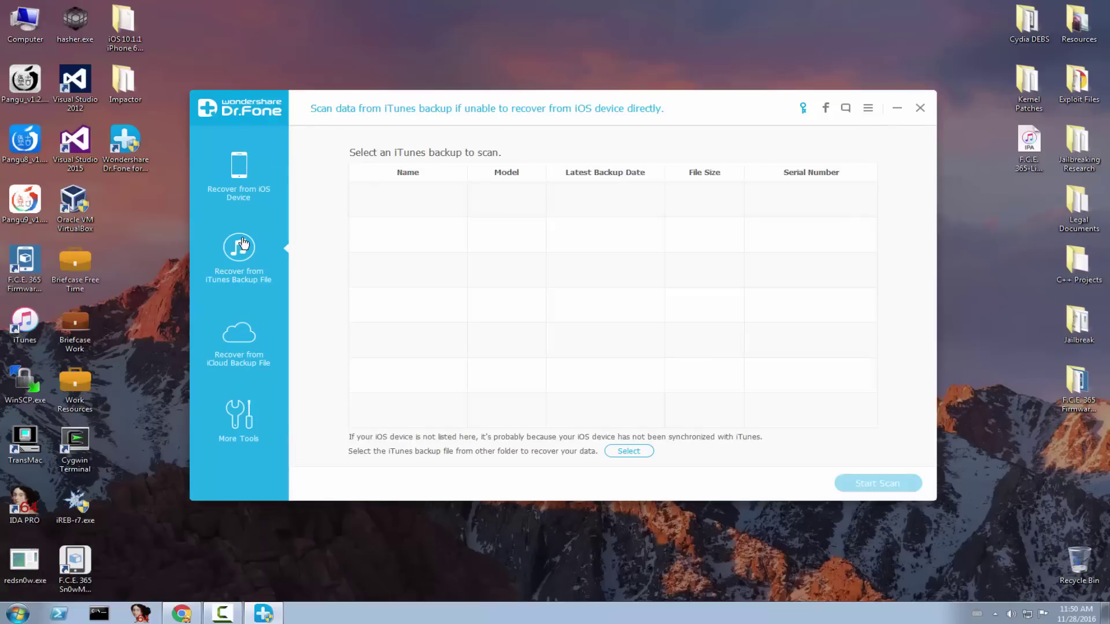
# - View the iCloud backup sign-in page, then open More Tools with iOS System Recovery, Data Backup & Restore and Full Data Eraser
pyautogui.click(249, 339)
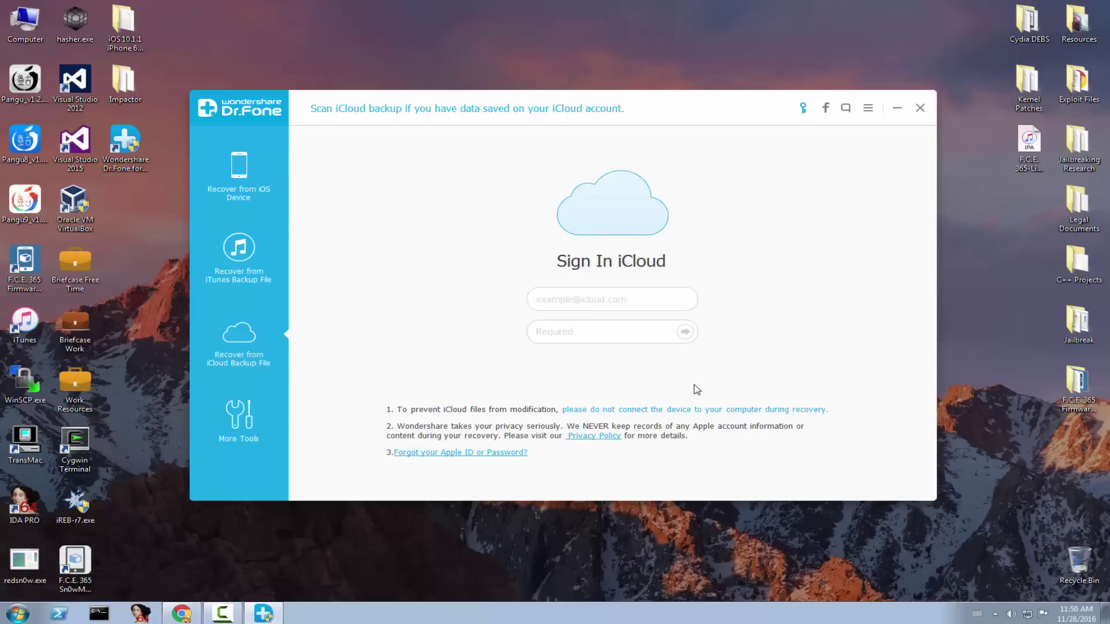
pyautogui.click(238, 420)
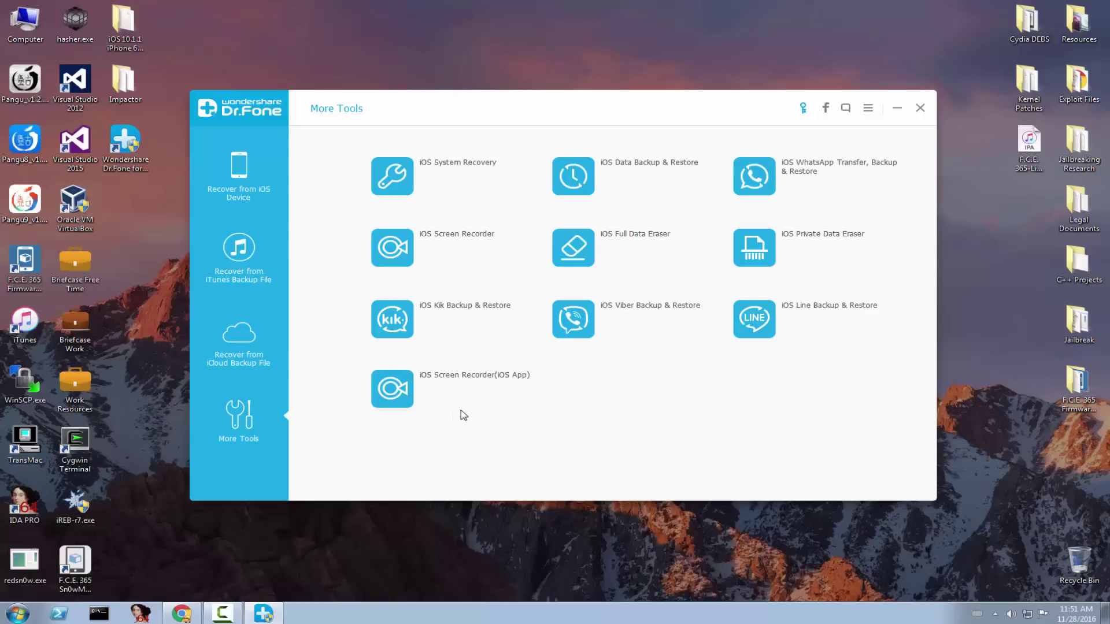
# - Open the iOS Screen Recorder tile to show its three-step iOS 10 AirPlay instructions
pyautogui.click(456, 290)
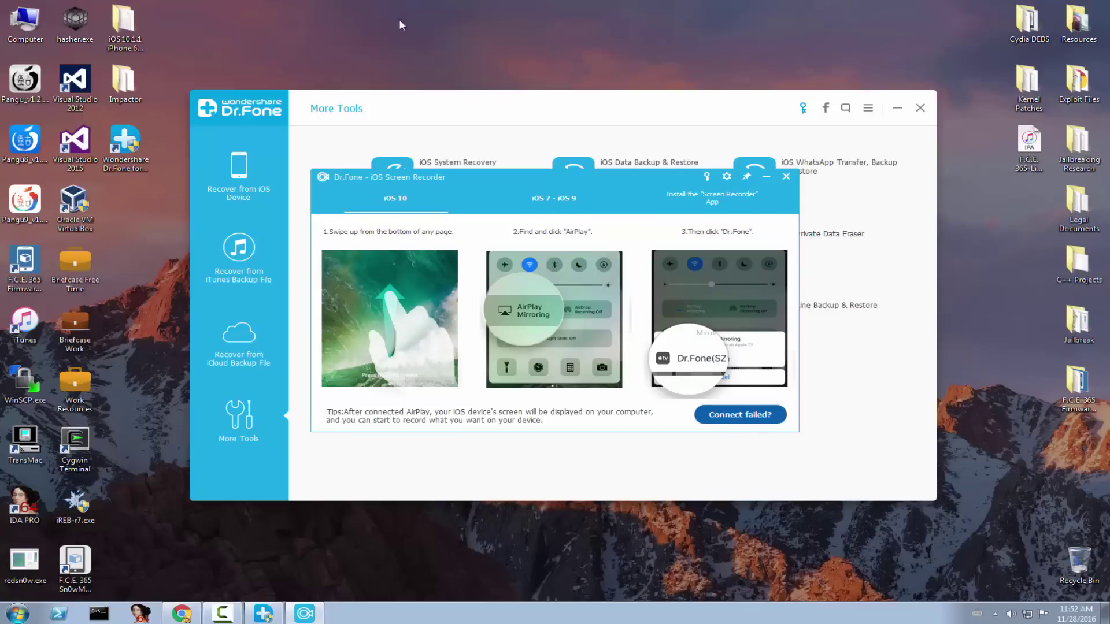
# - Close the Screen Recorder and run a full iOS Data Backup of the iPhone 5s
pyautogui.click(786, 177)
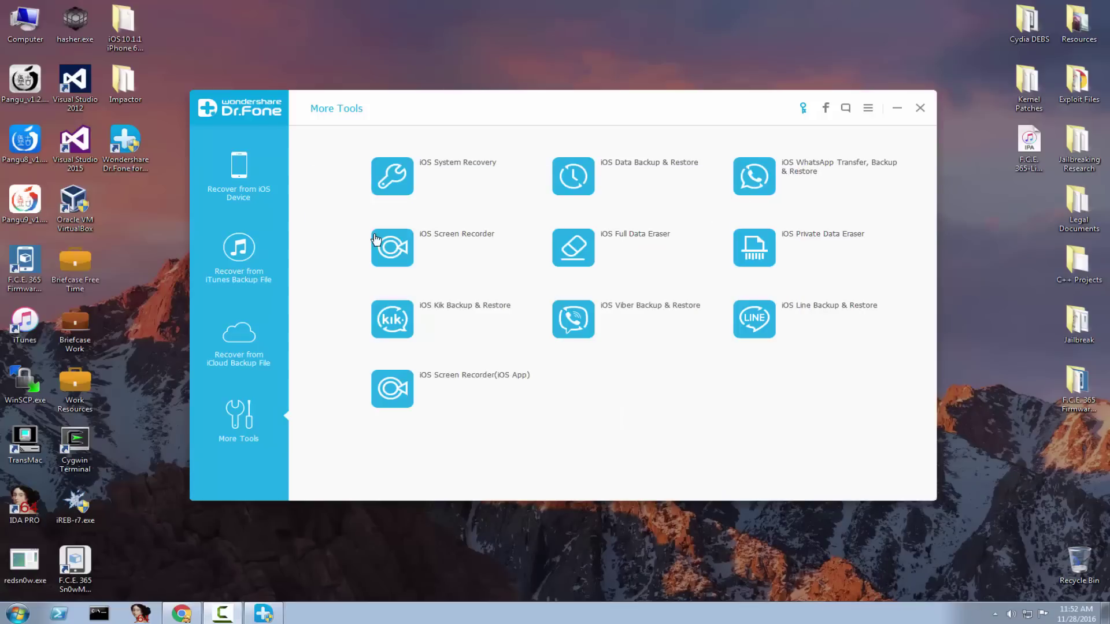
pyautogui.click(580, 179)
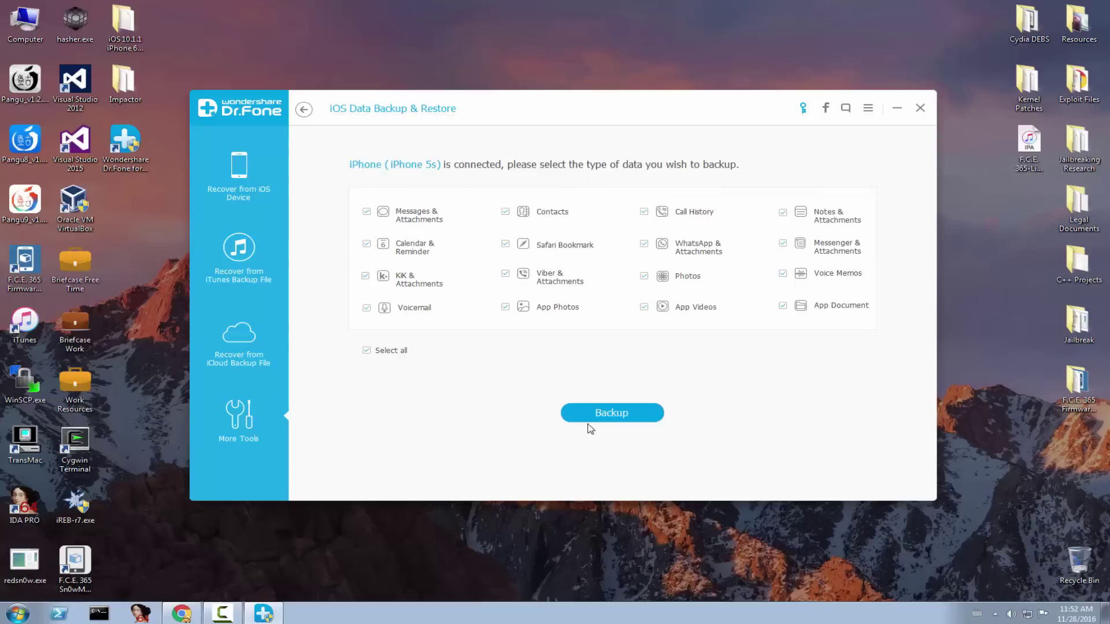
pyautogui.click(605, 415)
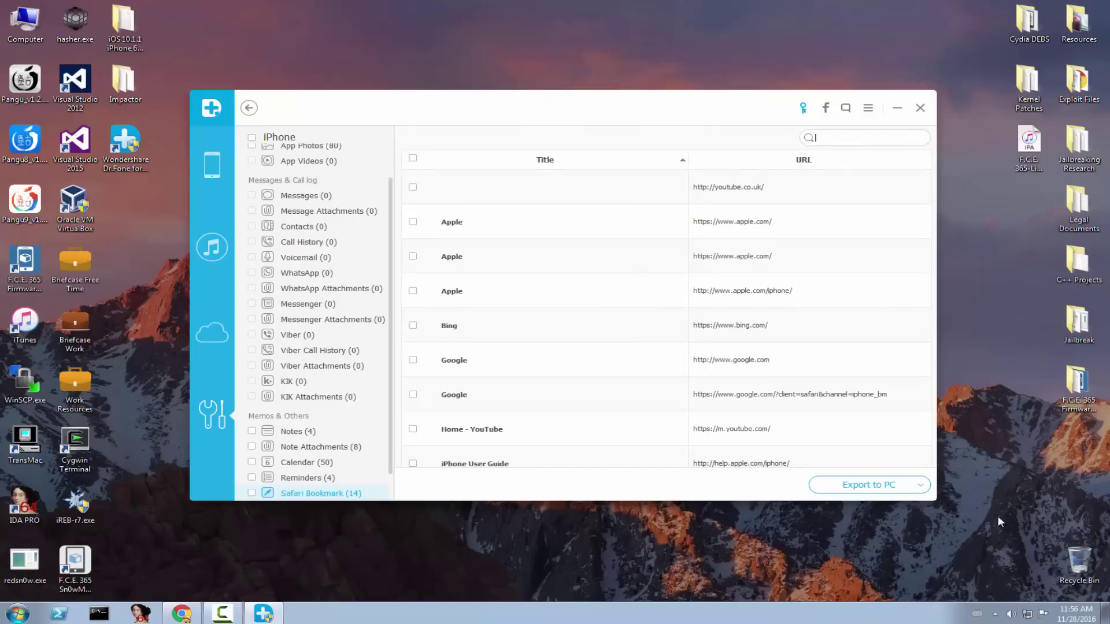
# - Select every item in the iPhone backup after dismissing the no-selection warning
pyautogui.click(918, 488)
pyautogui.click(674, 335)
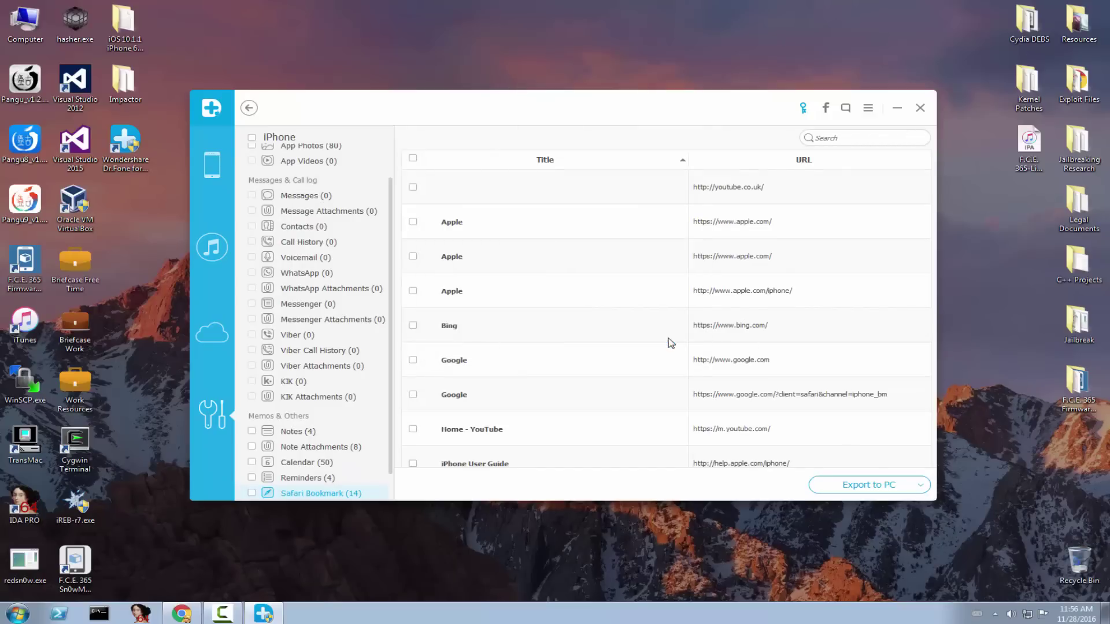
pyautogui.click(252, 140)
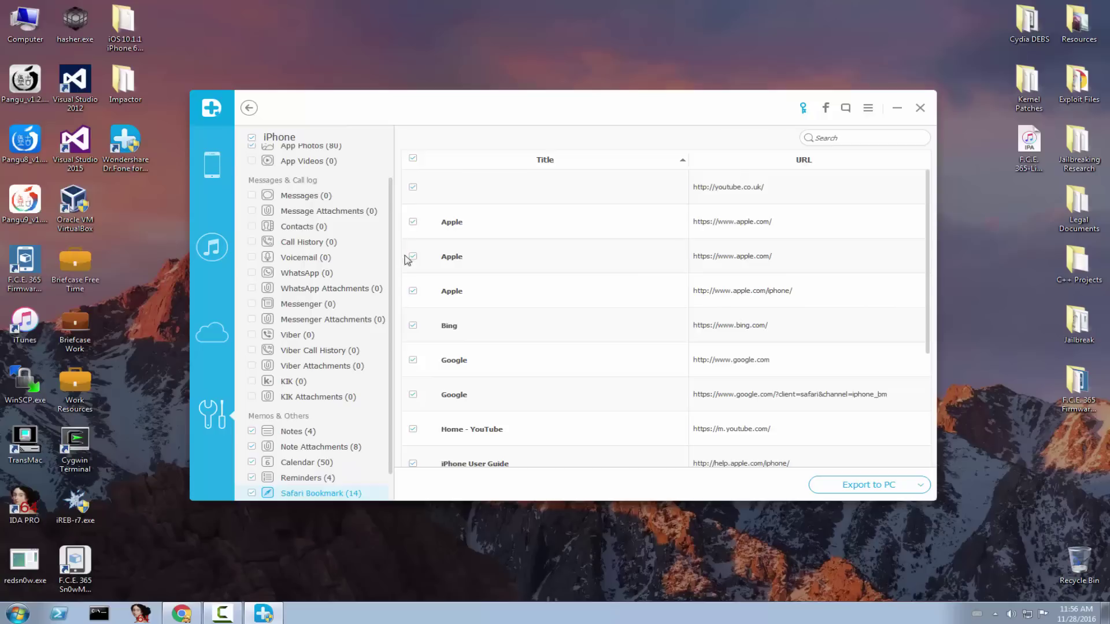
# - Export all selected data types to the PC's Documents folder and inspect the exported App Photos folder
pyautogui.click(884, 486)
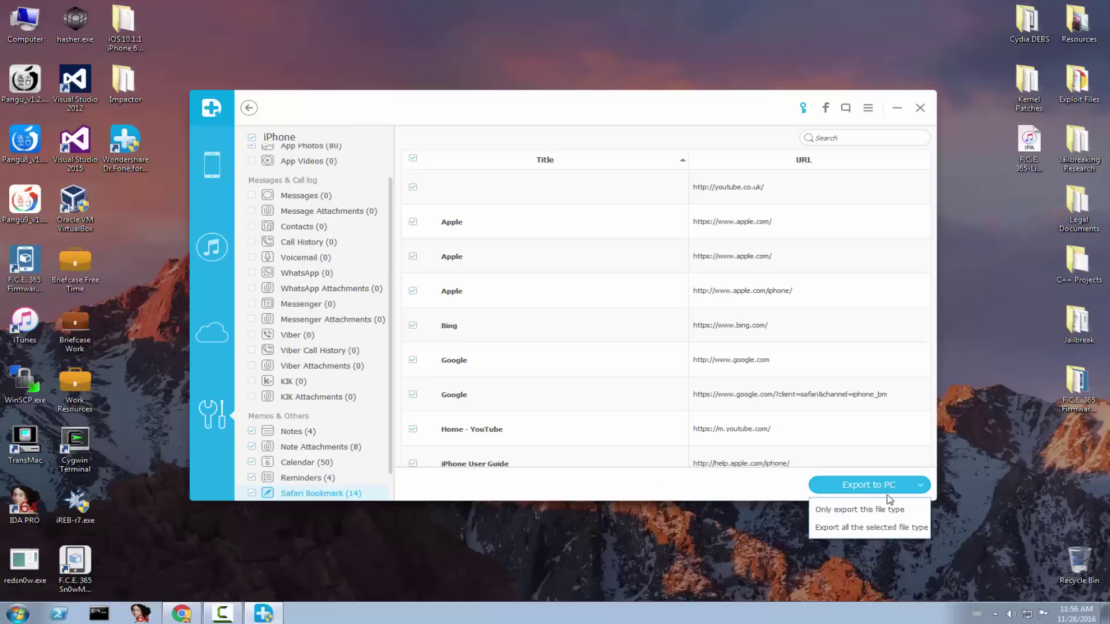
pyautogui.click(898, 528)
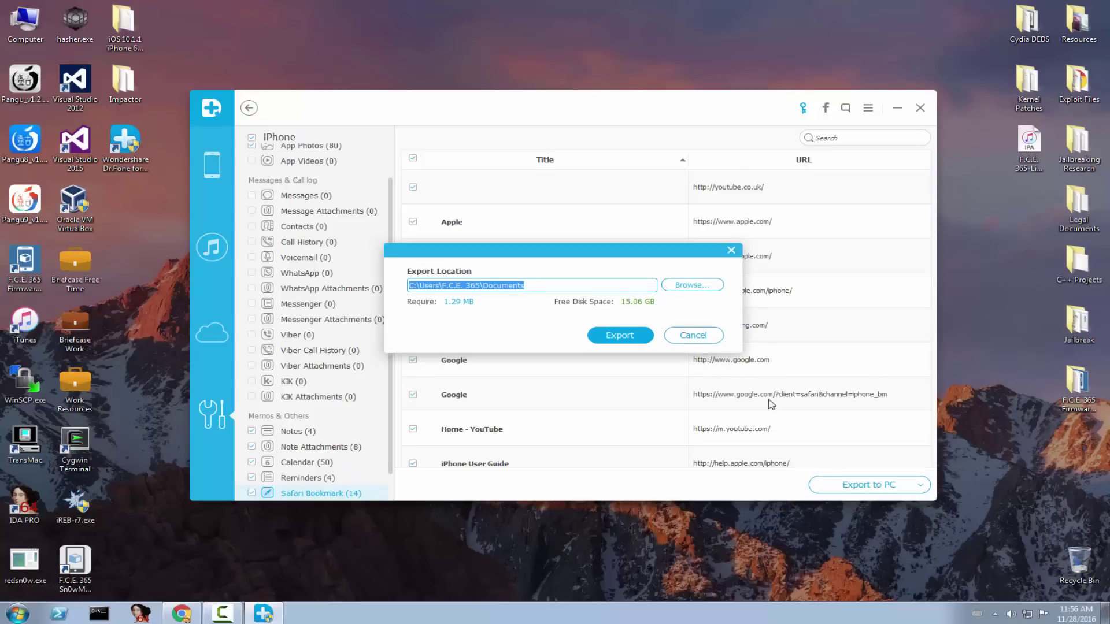
pyautogui.click(627, 337)
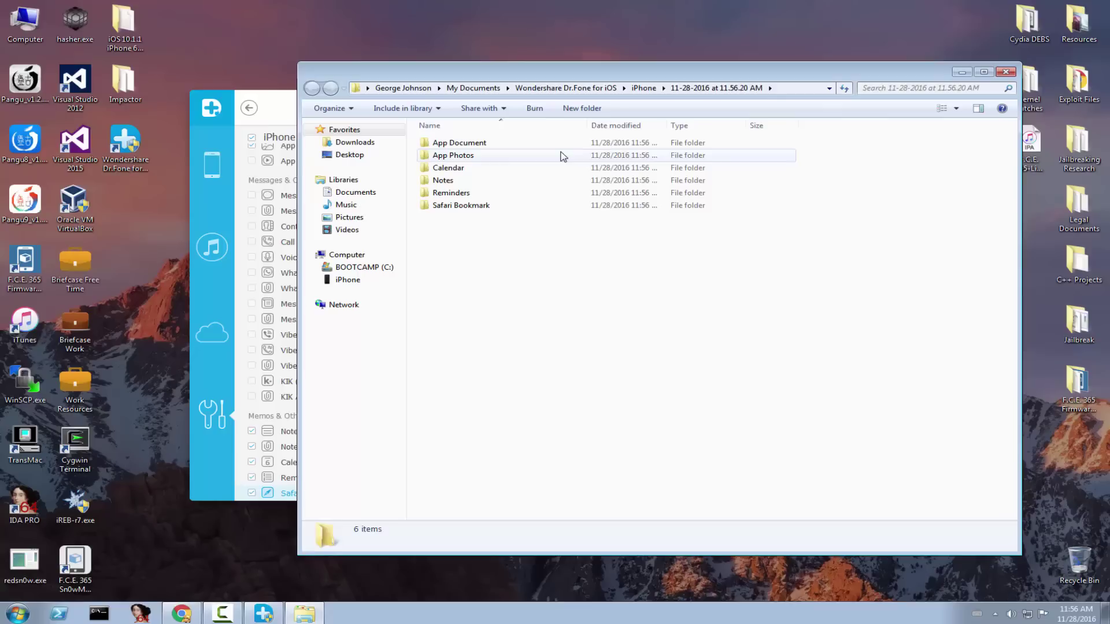
pyautogui.doubleClick(563, 156)
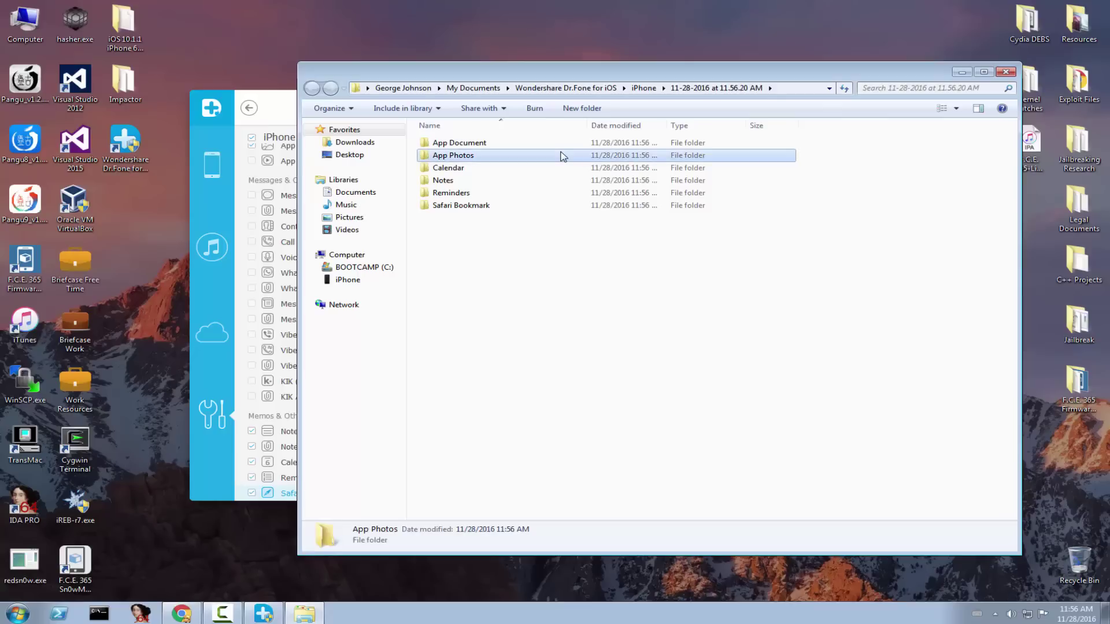
pyautogui.click(1009, 73)
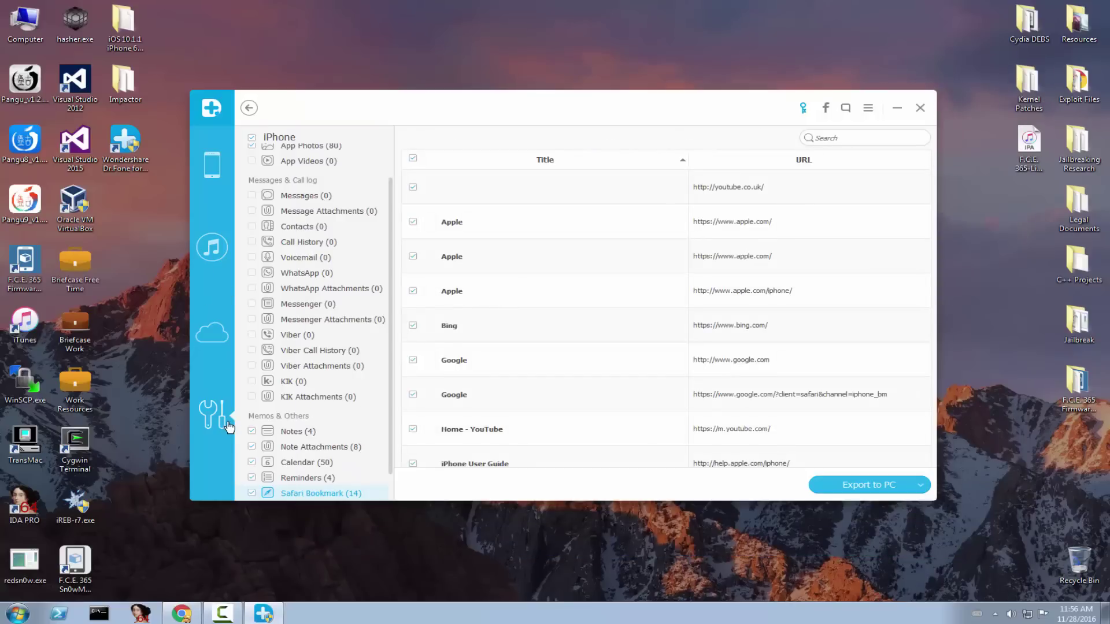
# - Step back through More Tools to Recover from iOS Device, then close Dr.Fone
pyautogui.click(249, 109)
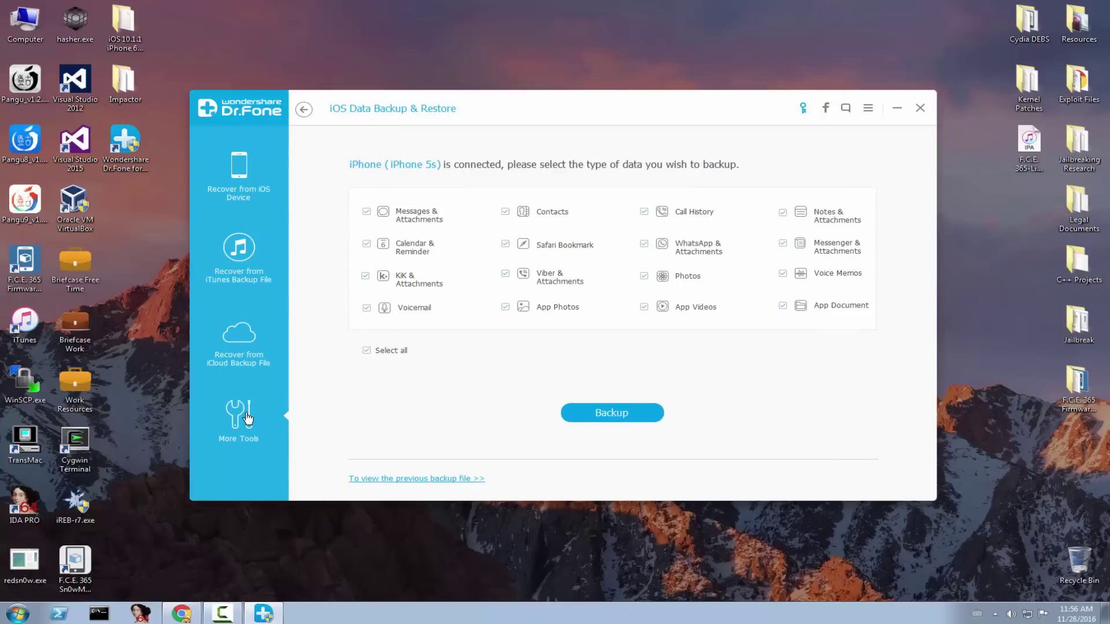
pyautogui.click(250, 427)
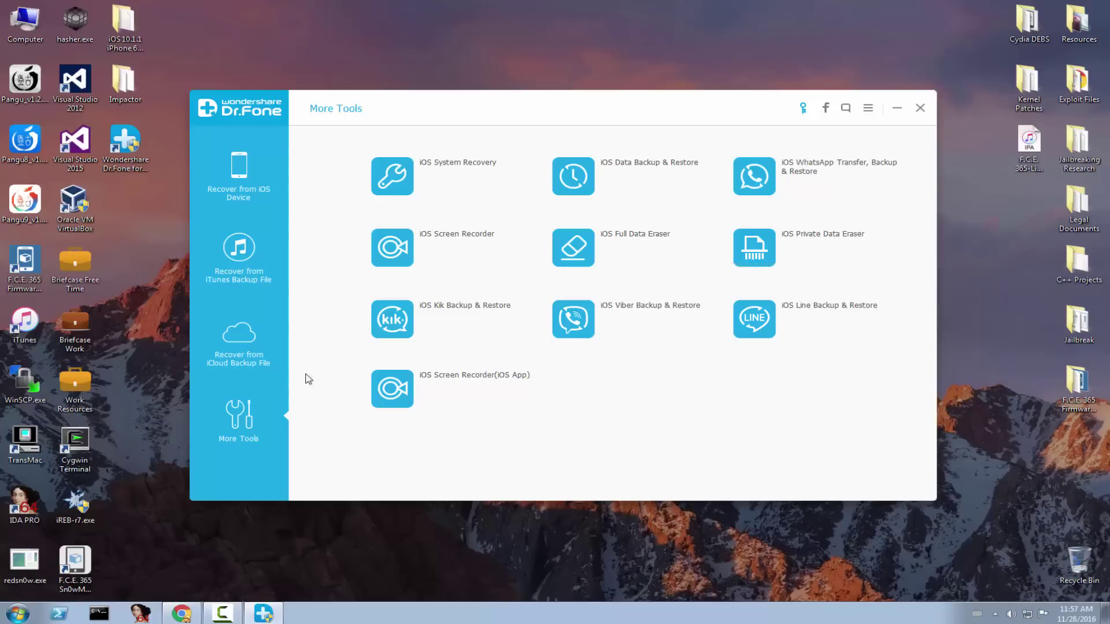
pyautogui.click(238, 171)
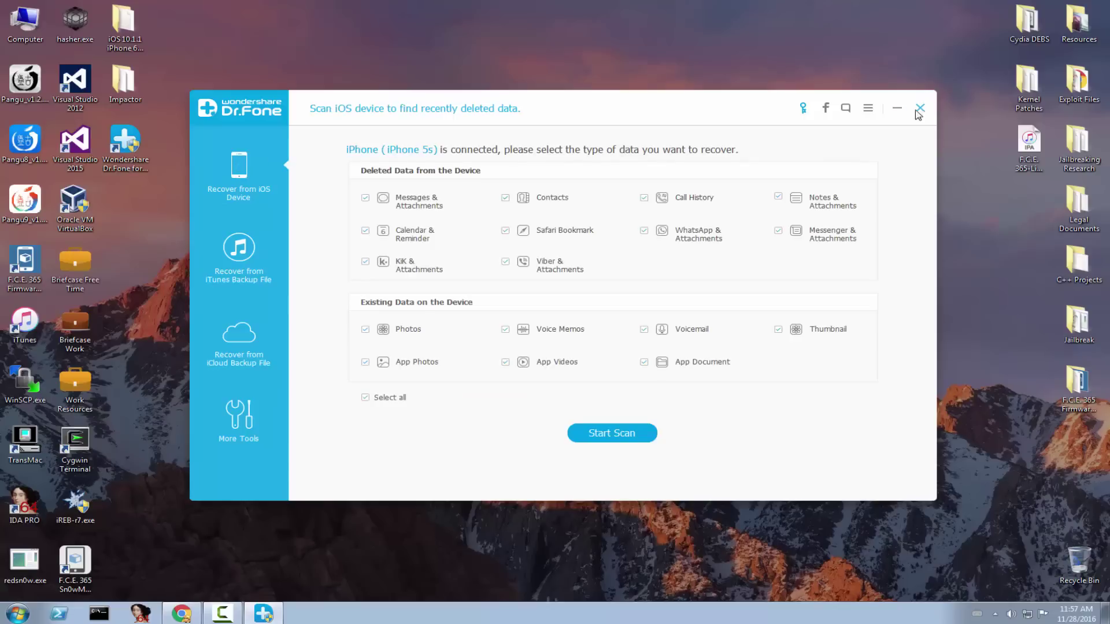
pyautogui.click(920, 109)
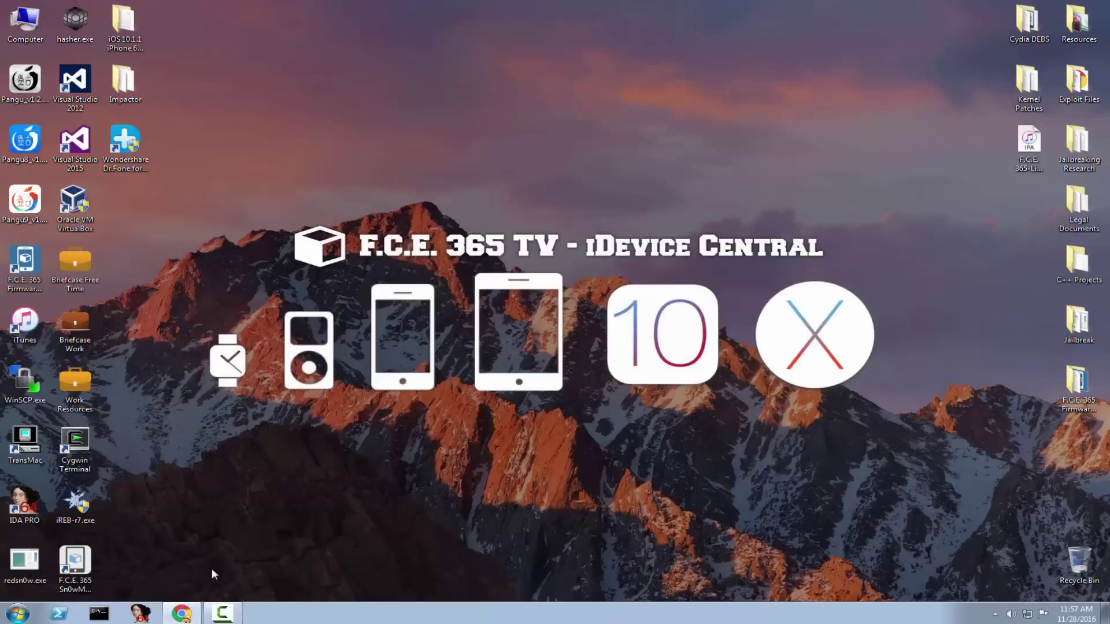
# - In the Wondershare Support Center in Chrome, choose a technical question about Dr.Fone for iOS
pyautogui.click(182, 614)
pyautogui.click(203, 7)
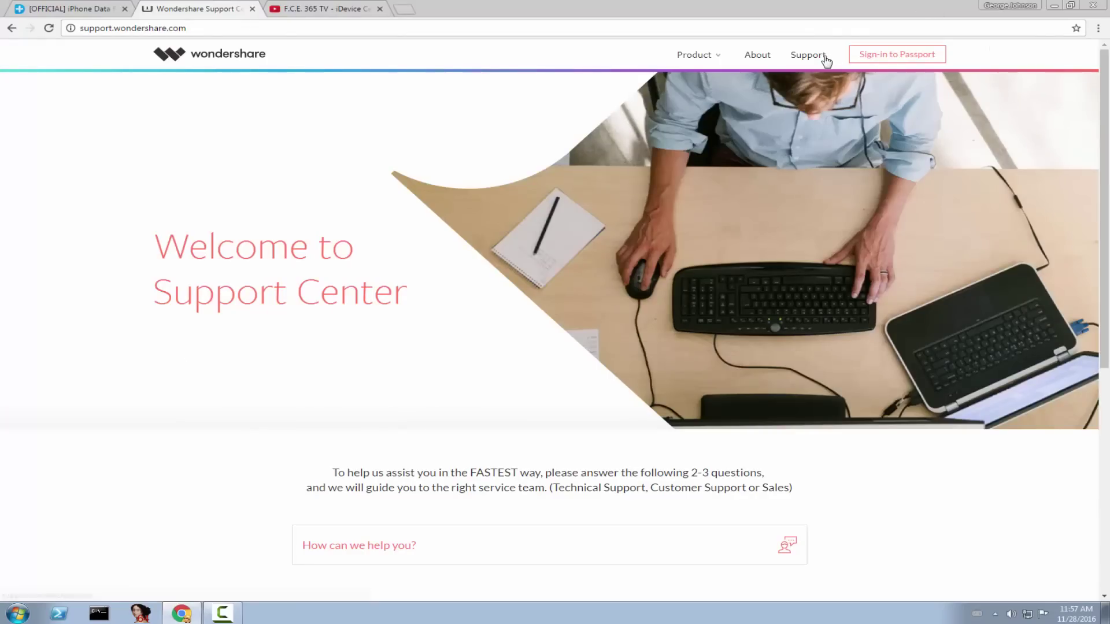
pyautogui.scroll(-5, 1054, 265)
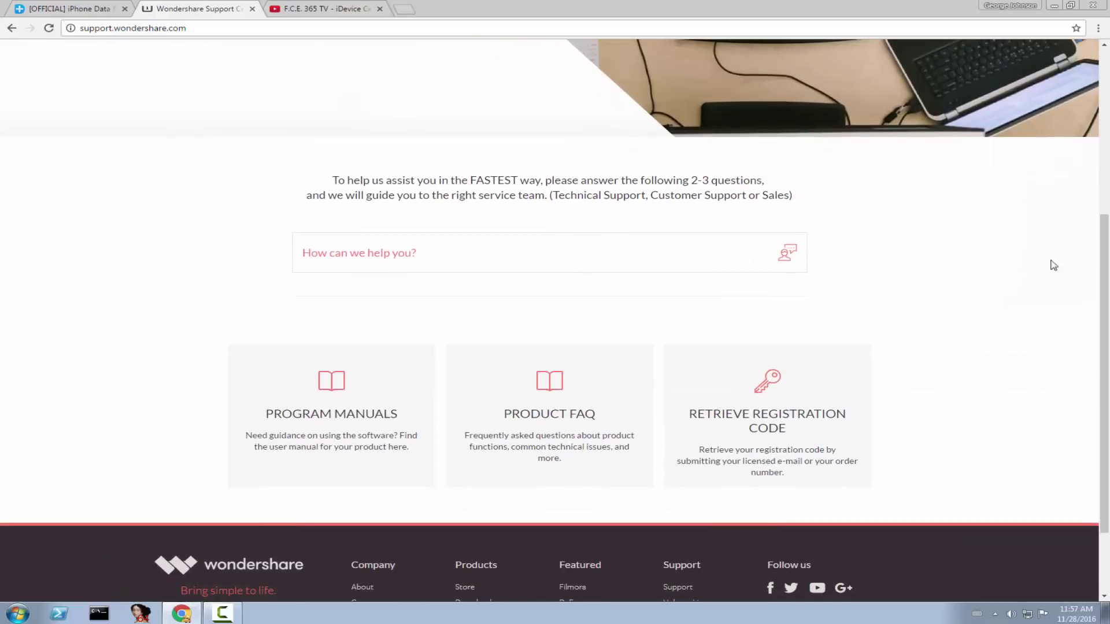
pyautogui.click(432, 259)
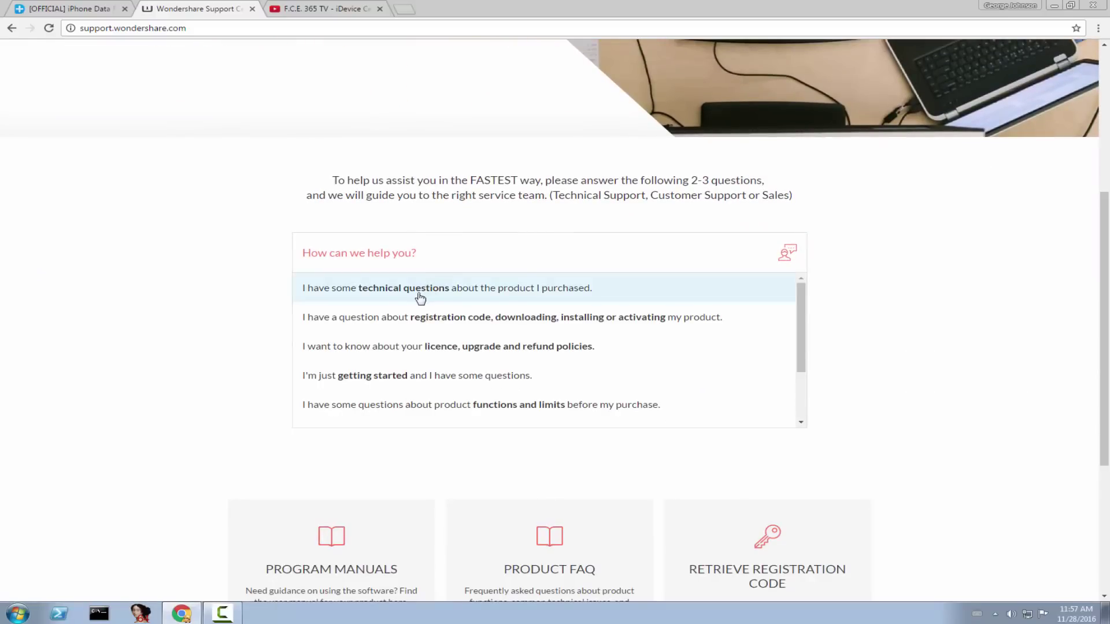
pyautogui.click(457, 296)
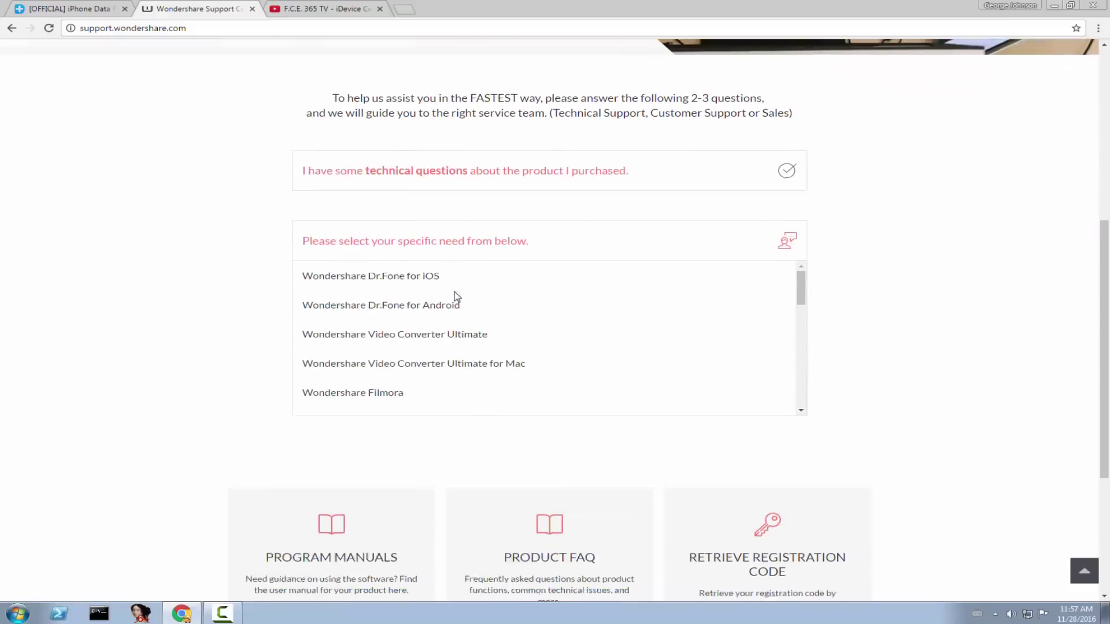
pyautogui.click(408, 266)
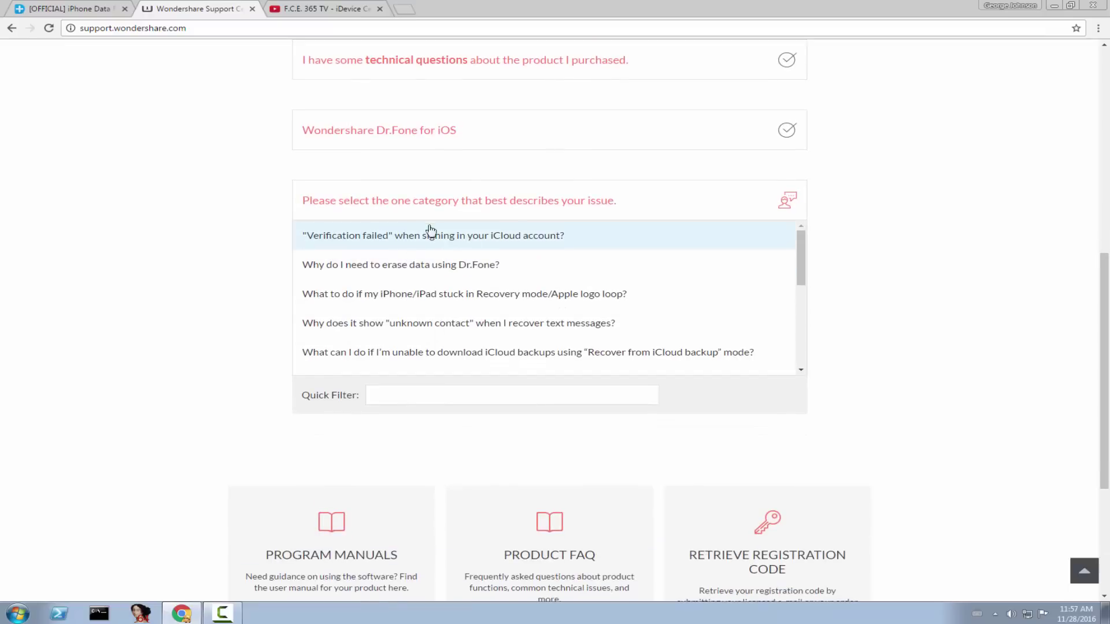
# - Pick the 'iPhone or iPad not detected' issue, read its answer, then revisit the category and product lists
pyautogui.moveTo(802, 272); pyautogui.dragTo(817, 357)
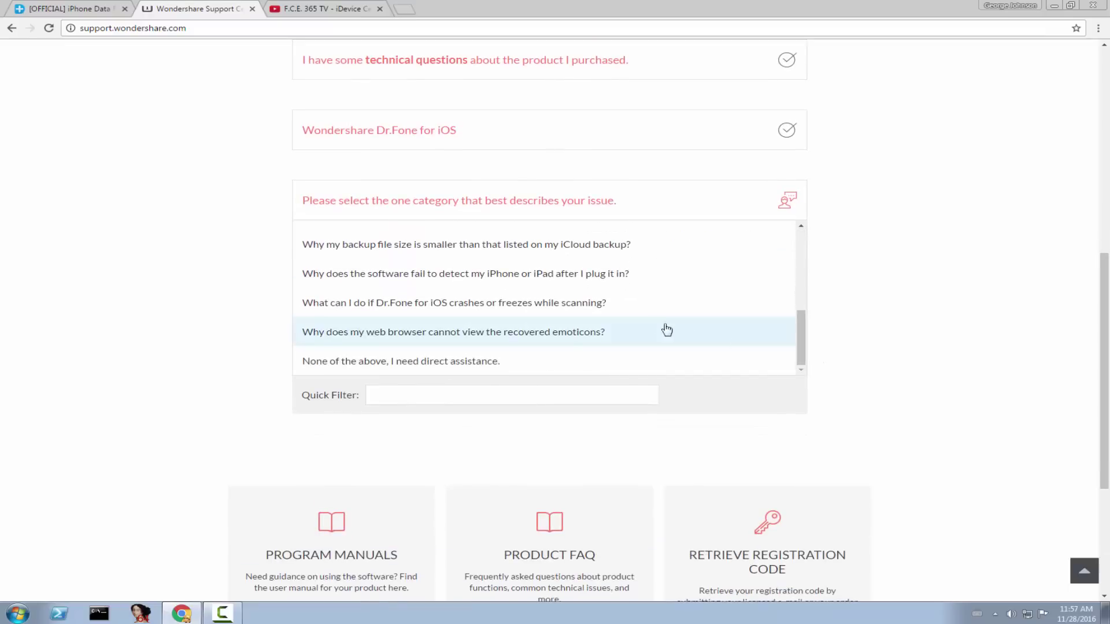
pyautogui.click(510, 281)
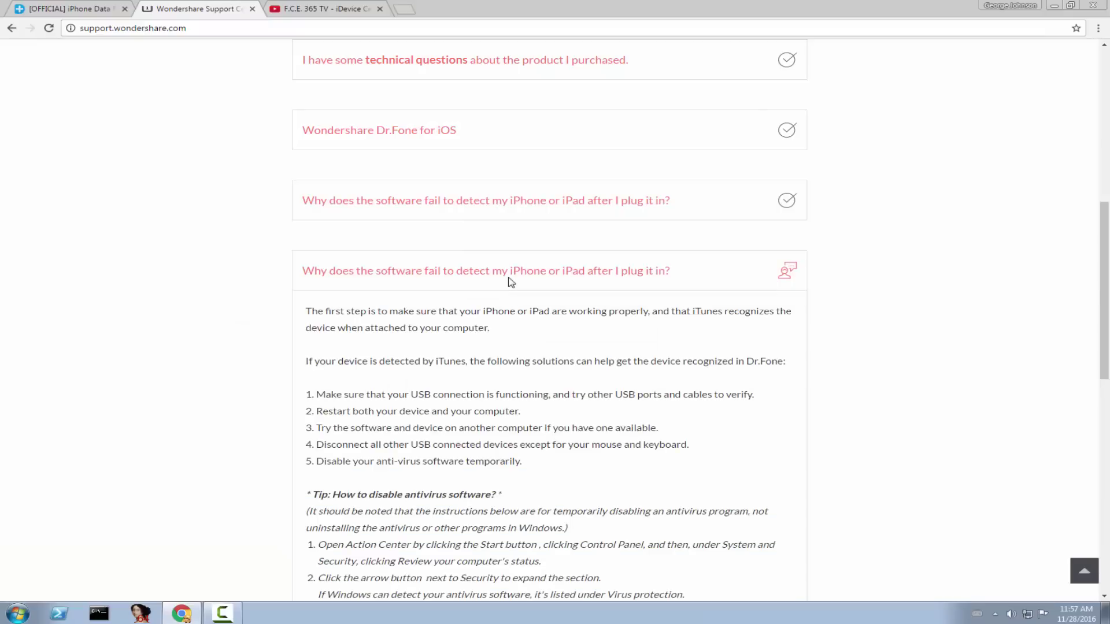
pyautogui.moveTo(1105, 231); pyautogui.dragTo(1106, 535)
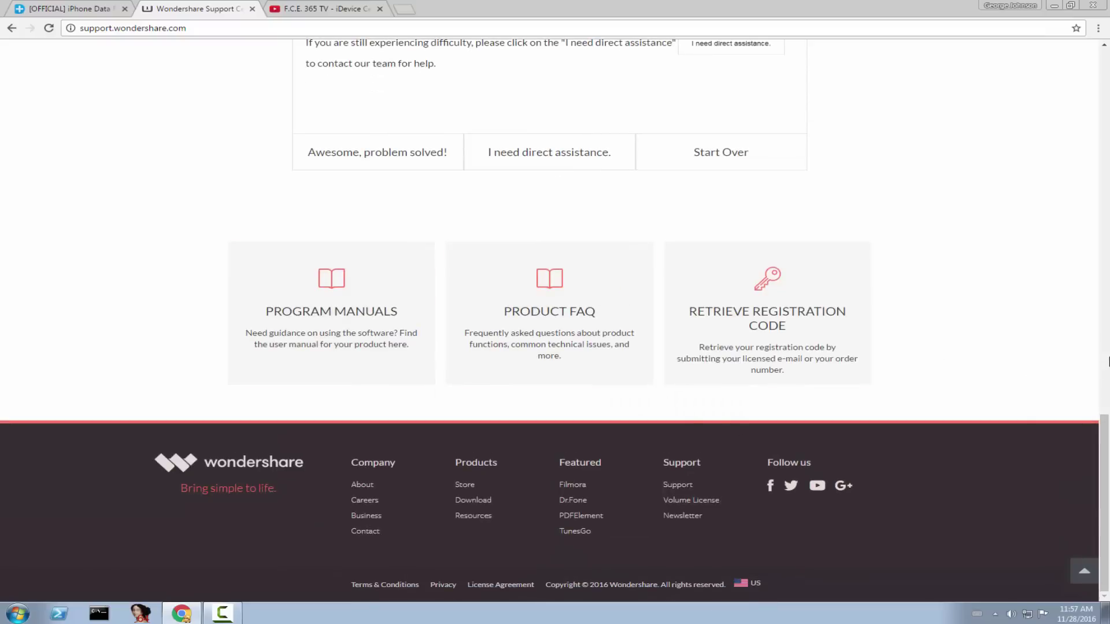
pyautogui.moveTo(1107, 445); pyautogui.dragTo(565, 224)
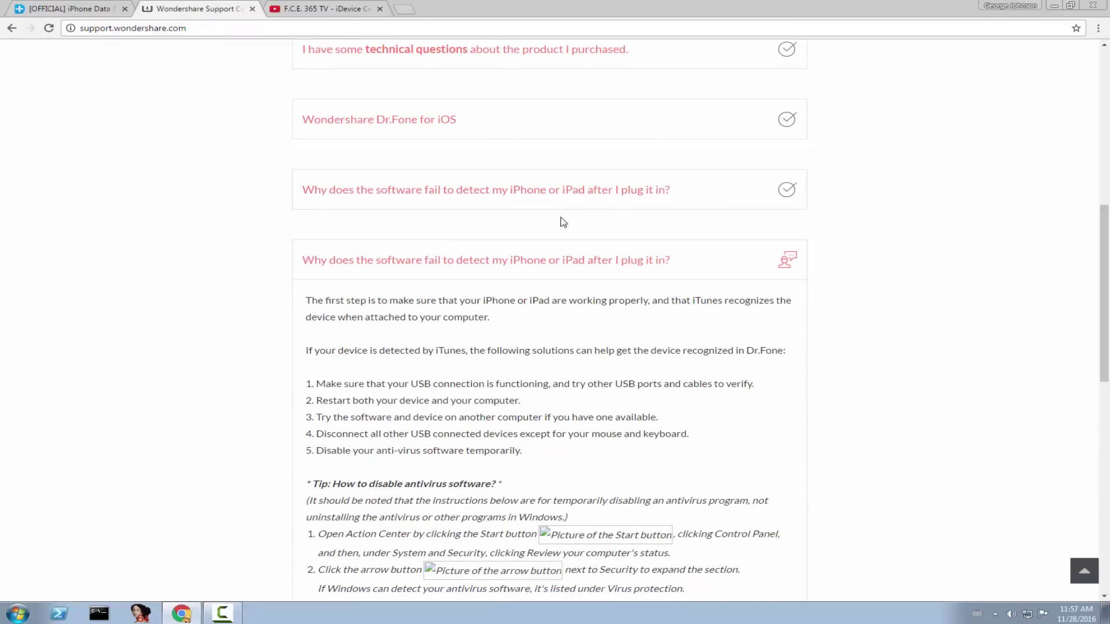
pyautogui.moveTo(1105, 289); pyautogui.dragTo(1105, 271)
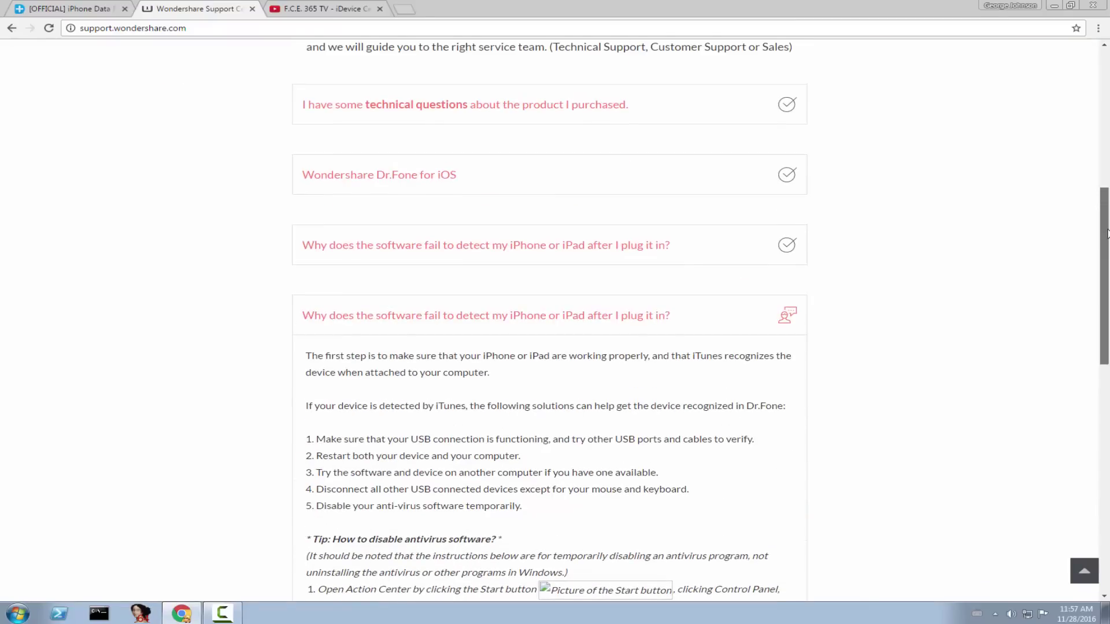
pyautogui.click(743, 250)
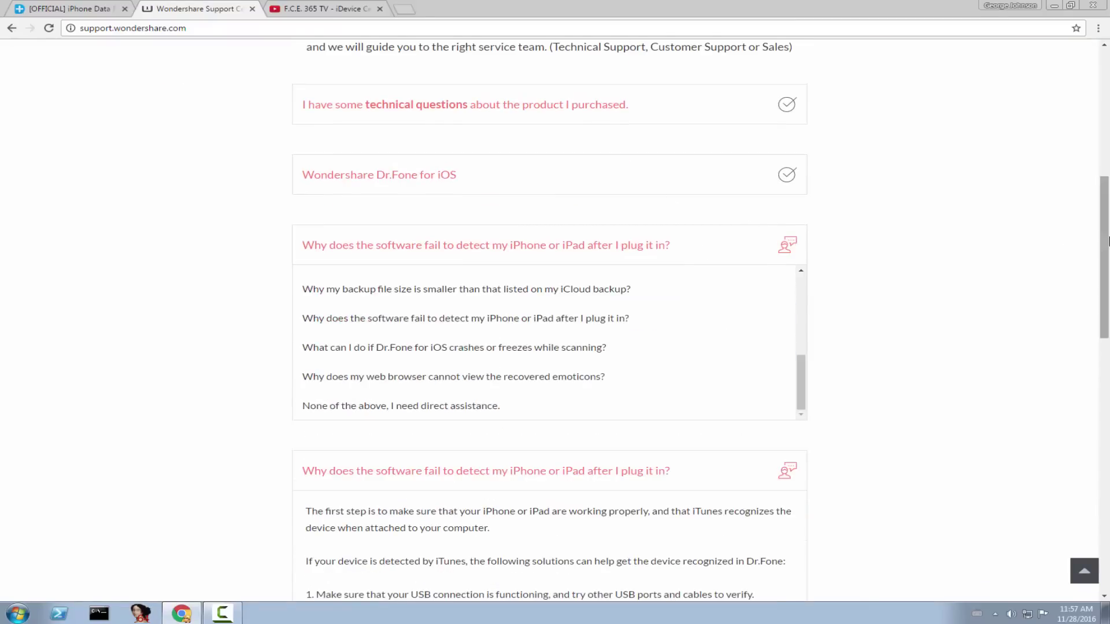
pyautogui.click(732, 181)
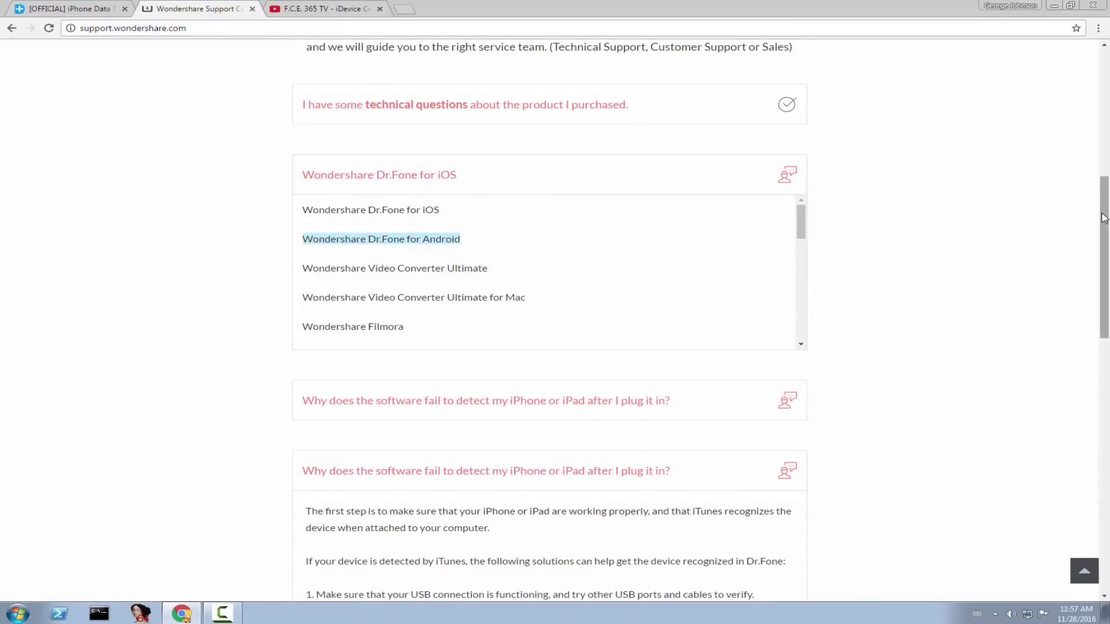
pyautogui.moveTo(1104, 222); pyautogui.dragTo(1102, 87)
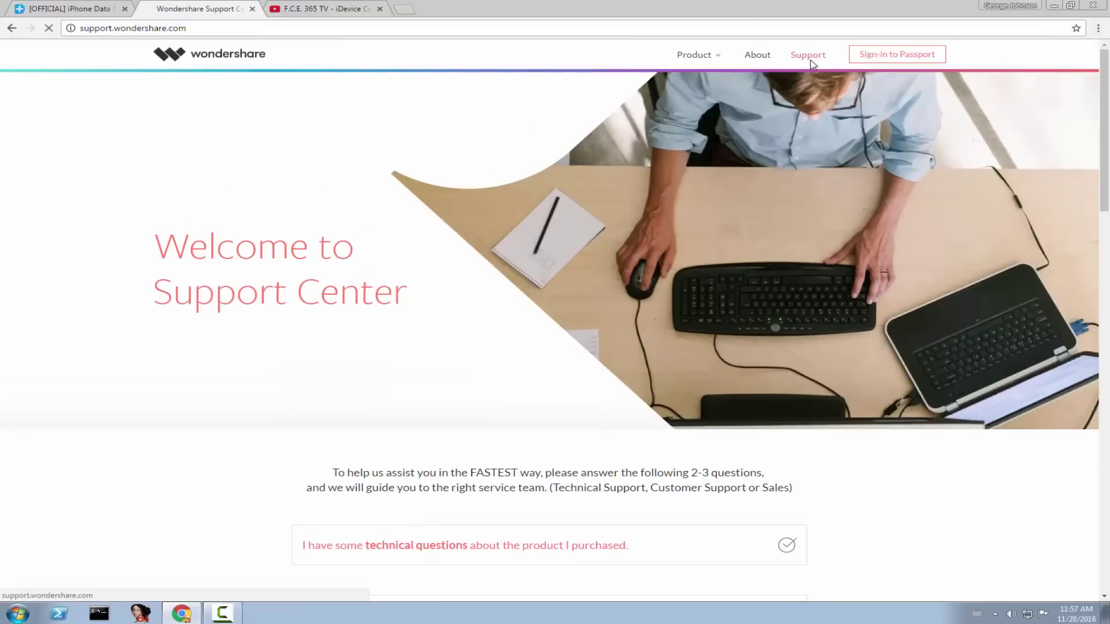
# - Return to the Support Center start page and reopen the 'How can we help you?' topics list
pyautogui.click(810, 61)
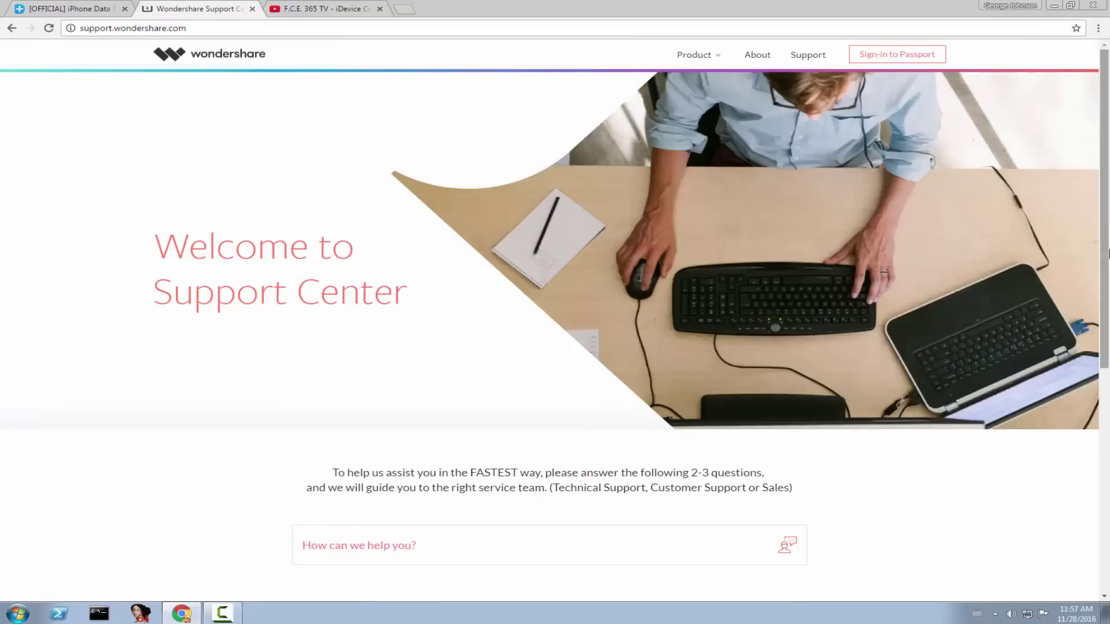
pyautogui.moveTo(1105, 126); pyautogui.dragTo(1104, 282)
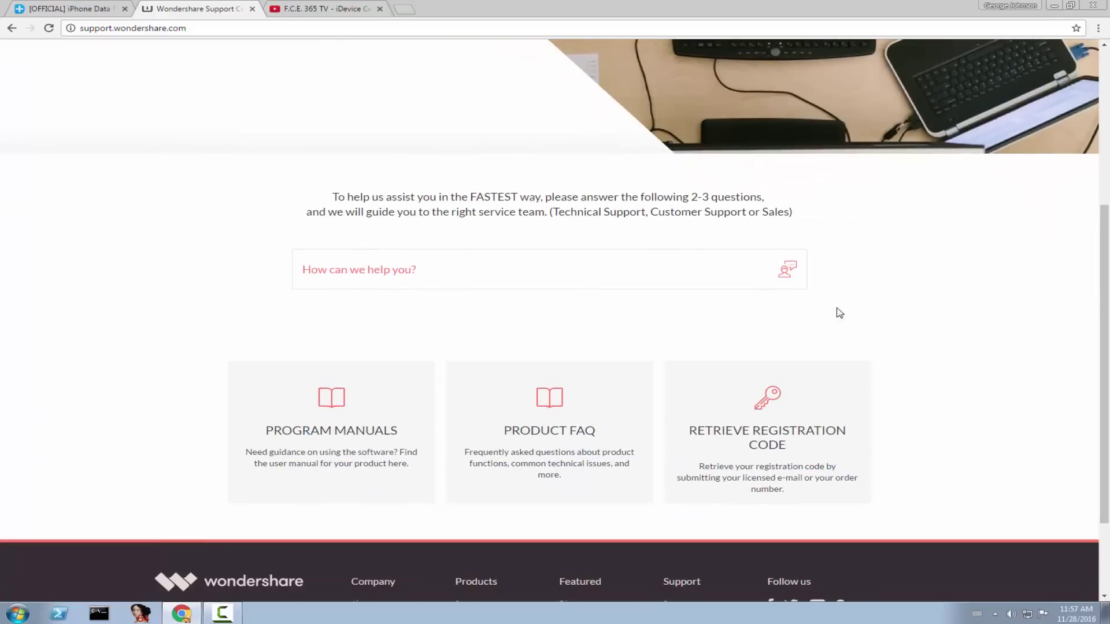
pyautogui.click(788, 275)
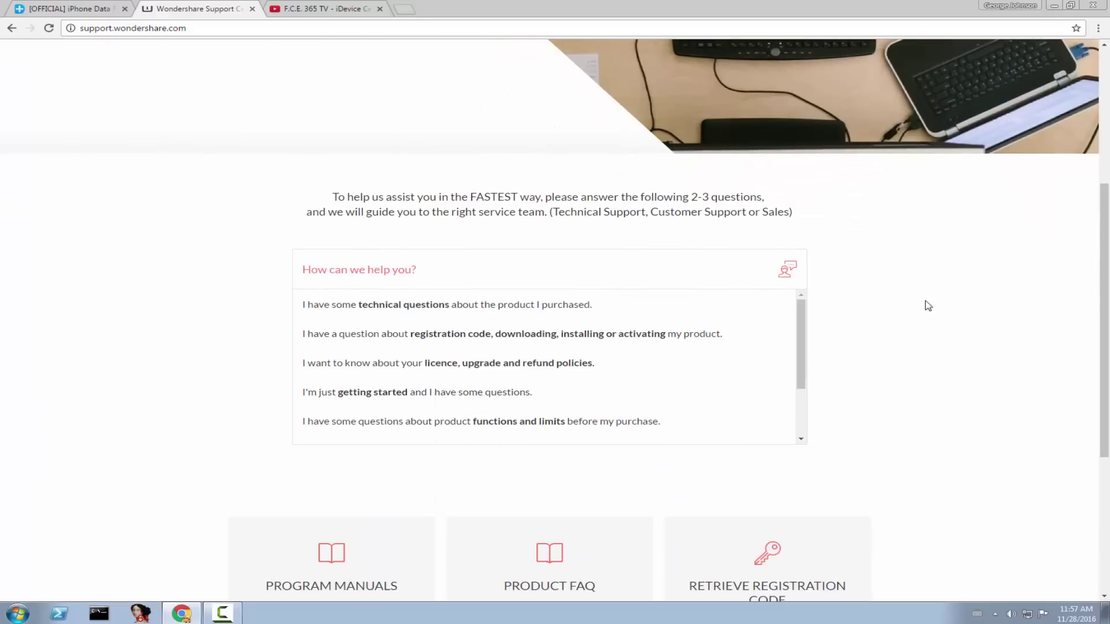
# - Switch to the Dr.Fone iPhone data recovery tab and minimize Chrome to show the desktop
pyautogui.scroll(-4, 1096, 342)
pyautogui.scroll(-1, 1097, 342)
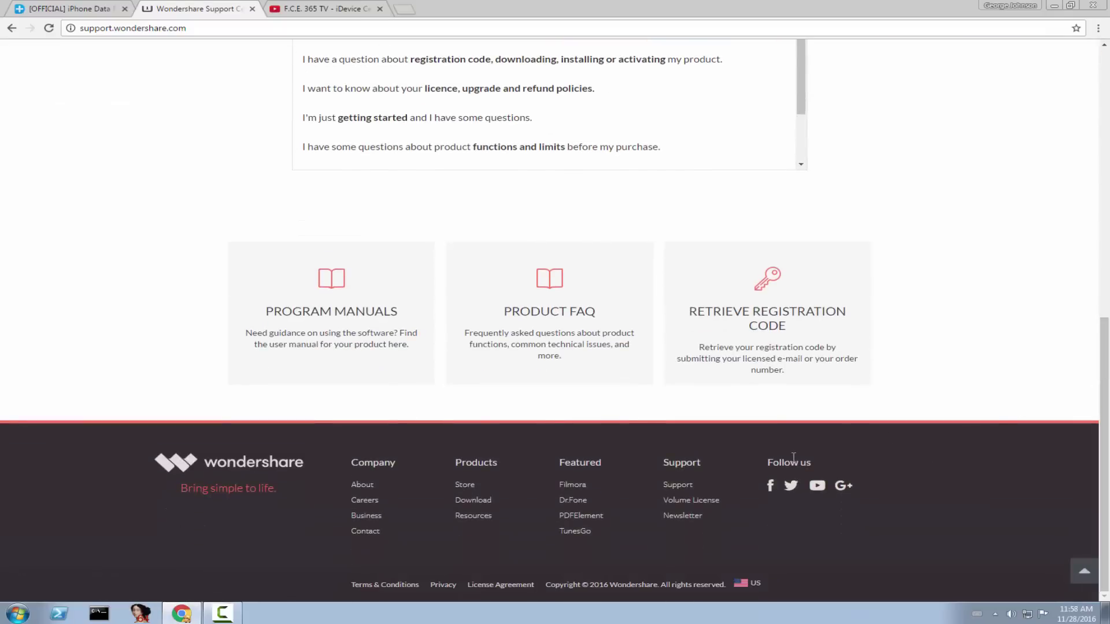
pyautogui.scroll(5, 1104, 199)
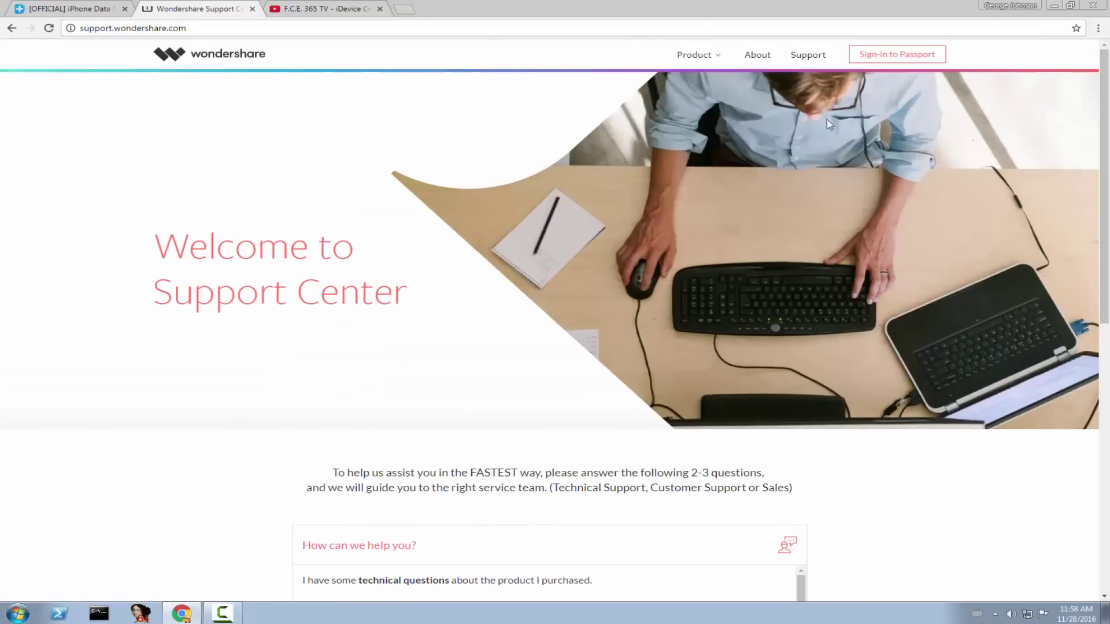
pyautogui.click(69, 7)
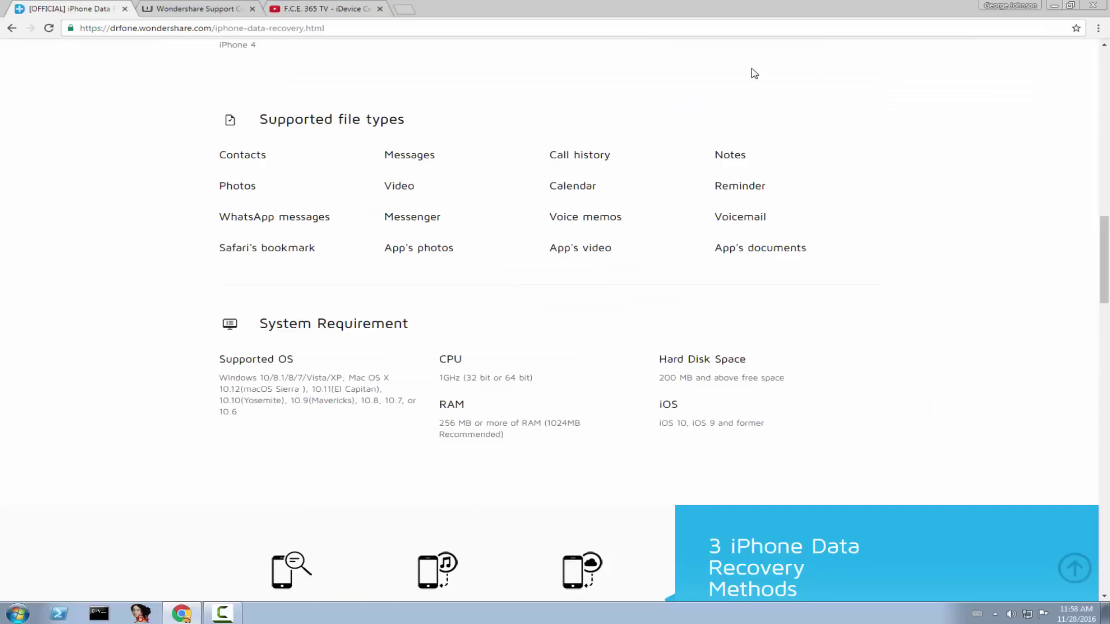
pyautogui.click(1056, 5)
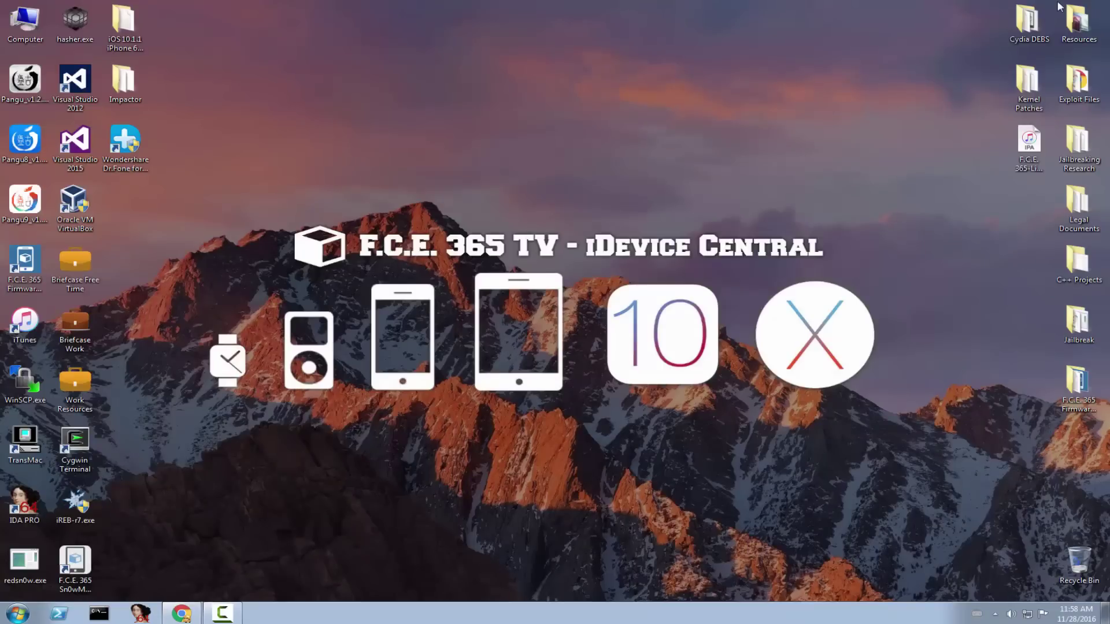